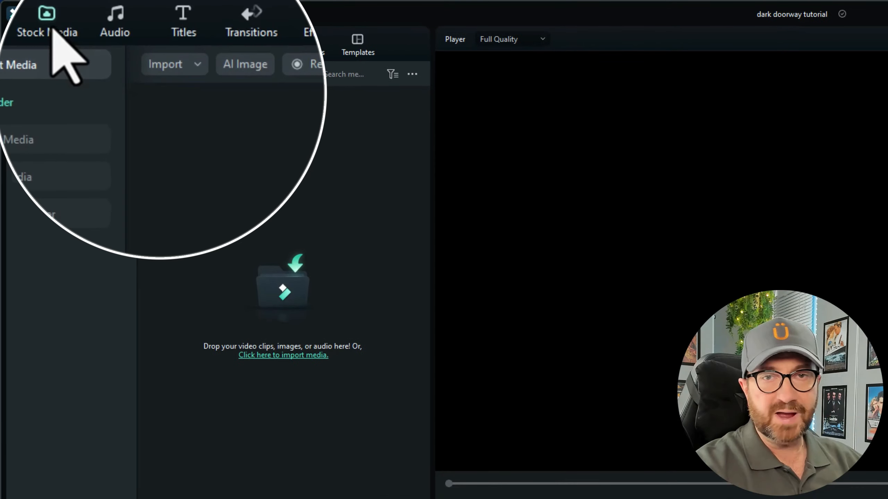
Step: Search the Pexels stock photos for "hallway" and limit the results to landscape orientation
{"action": "left_click", "coordinate": [47, 25]}
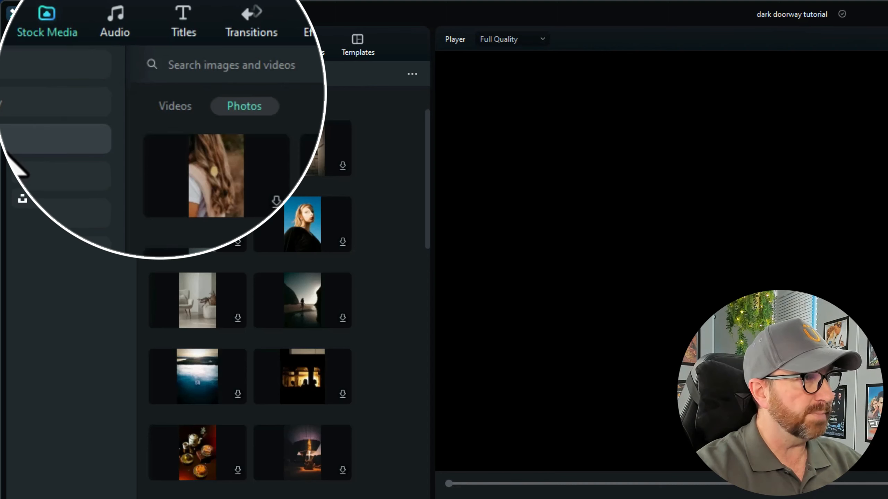
{"action": "left_click", "coordinate": [197, 66]}
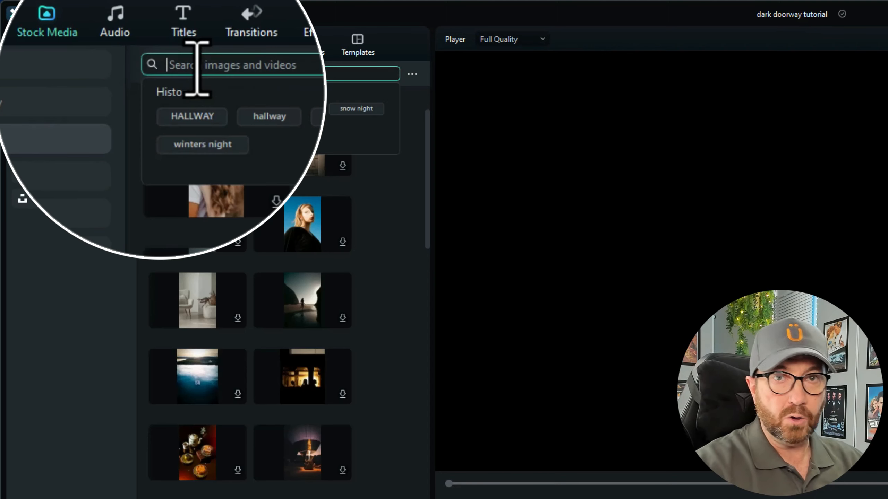
{"action": "type", "text": "hallway"}
{"action": "key", "text": "Return"}
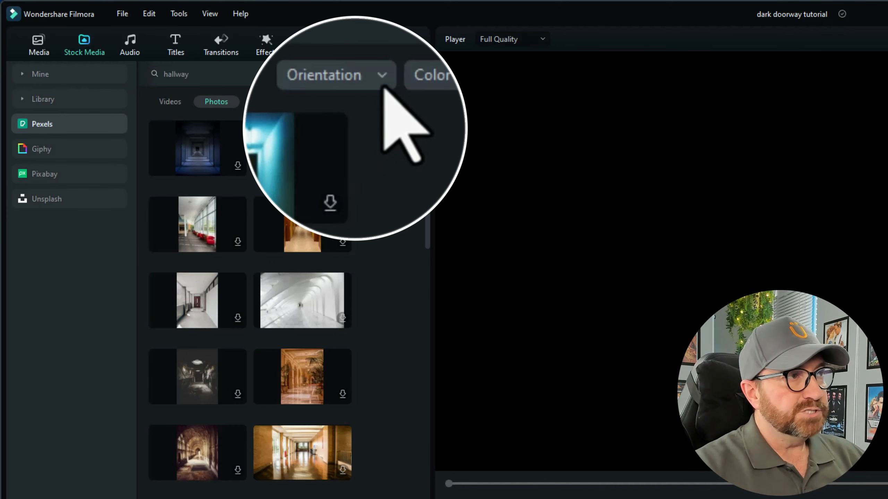
{"action": "left_click", "coordinate": [368, 104]}
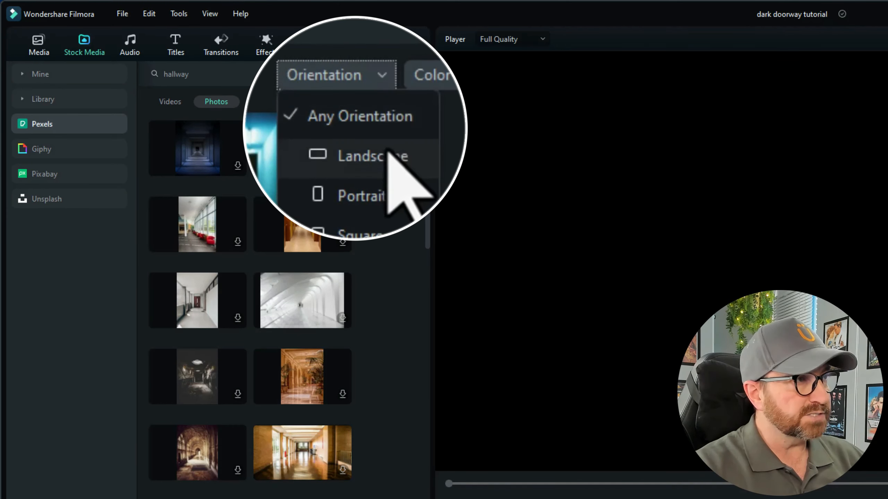
{"action": "left_click", "coordinate": [371, 139]}
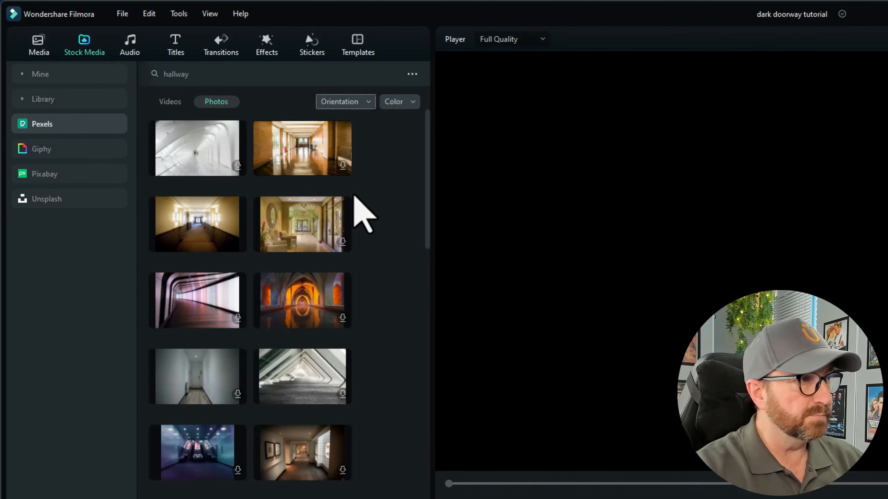
Step: Place the yellow-lit hallway photo at the start of the first video track, stack a second copy above it, and fit the timeline
{"action": "left_click", "coordinate": [194, 226]}
{"action": "left_click_drag", "start_coordinate": [194, 228], "coordinate": [108, 498]}
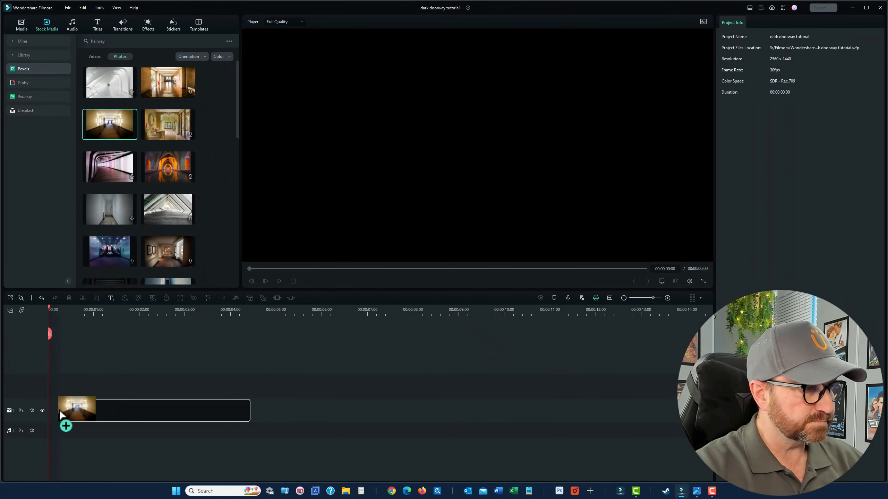
{"action": "left_click_drag", "start_coordinate": [60, 415], "coordinate": [62, 420]}
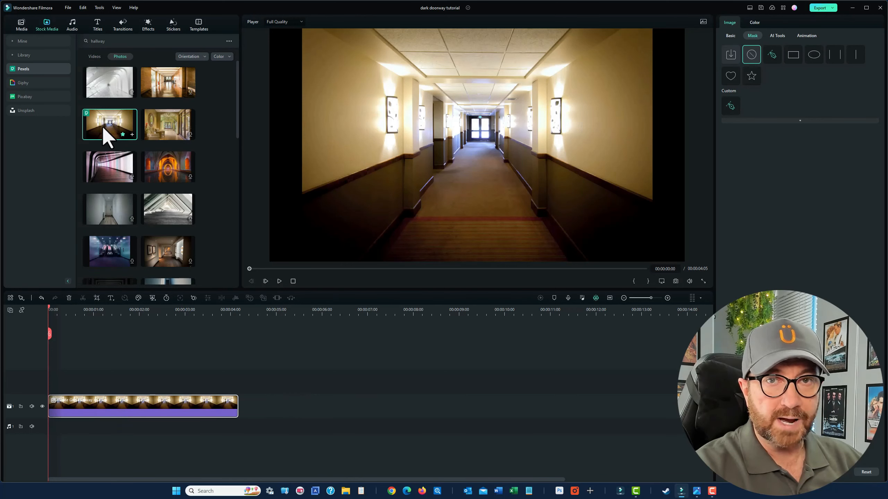
{"action": "left_click_drag", "start_coordinate": [105, 138], "coordinate": [53, 377]}
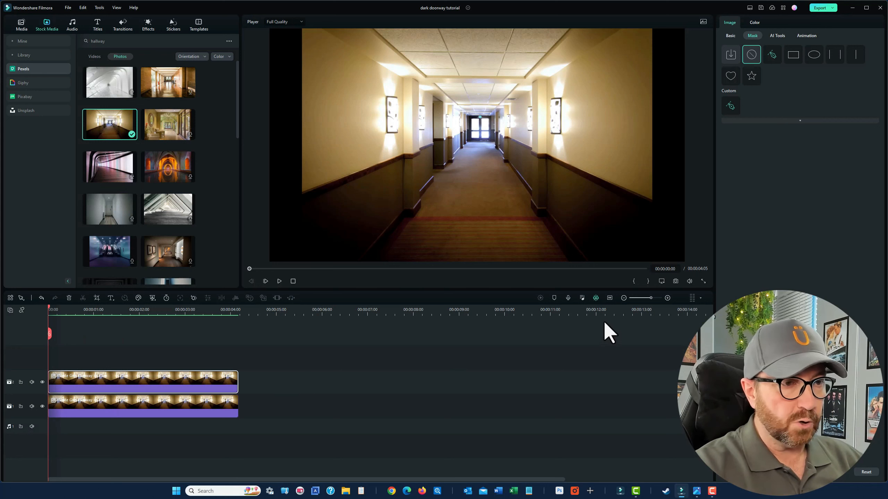
{"action": "left_click", "coordinate": [610, 298]}
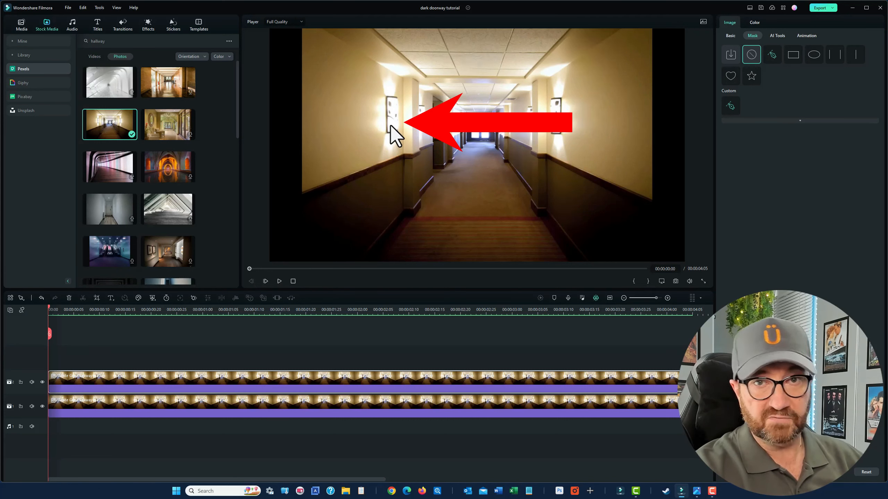
Step: Split both stacked hallway clips at 00:00:00:15
{"action": "left_click", "coordinate": [95, 310]}
{"action": "left_click_drag", "start_coordinate": [96, 308], "coordinate": [126, 310]}
{"action": "left_click_drag", "start_coordinate": [110, 356], "coordinate": [139, 421]}
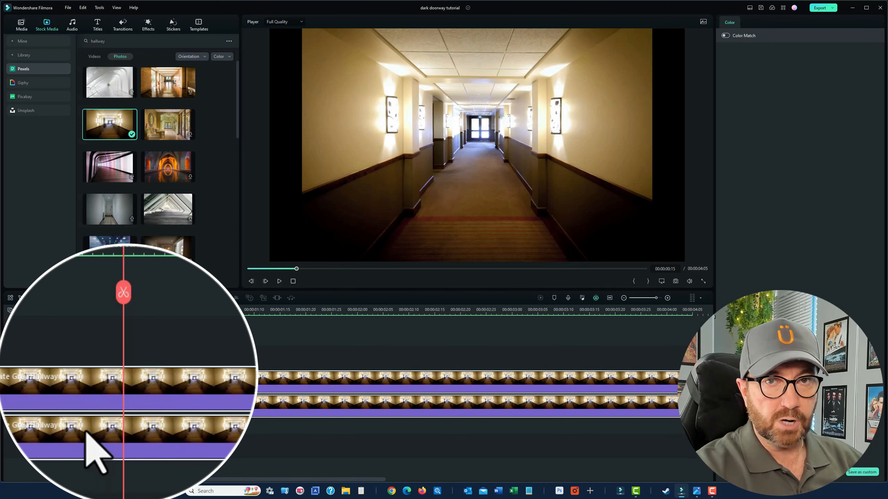
{"action": "left_click", "coordinate": [123, 294]}
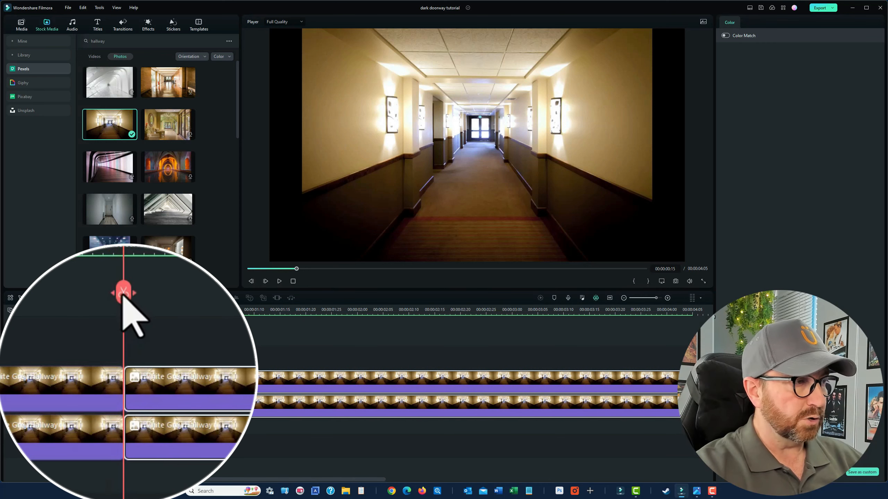
Step: Split both stacked hallway clips at 00:00:01:27
{"action": "left_click_drag", "start_coordinate": [125, 308], "coordinate": [227, 322]}
{"action": "left_click_drag", "start_coordinate": [223, 353], "coordinate": [241, 413]}
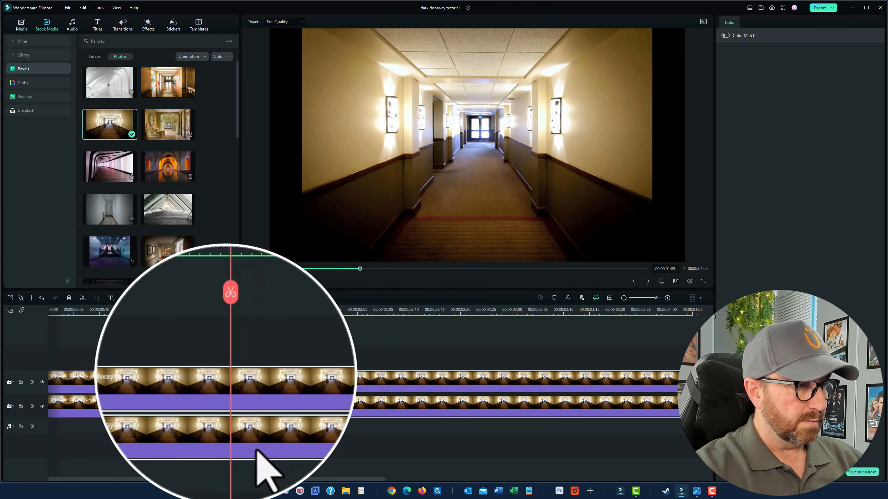
{"action": "left_click_drag", "start_coordinate": [231, 319], "coordinate": [341, 346]}
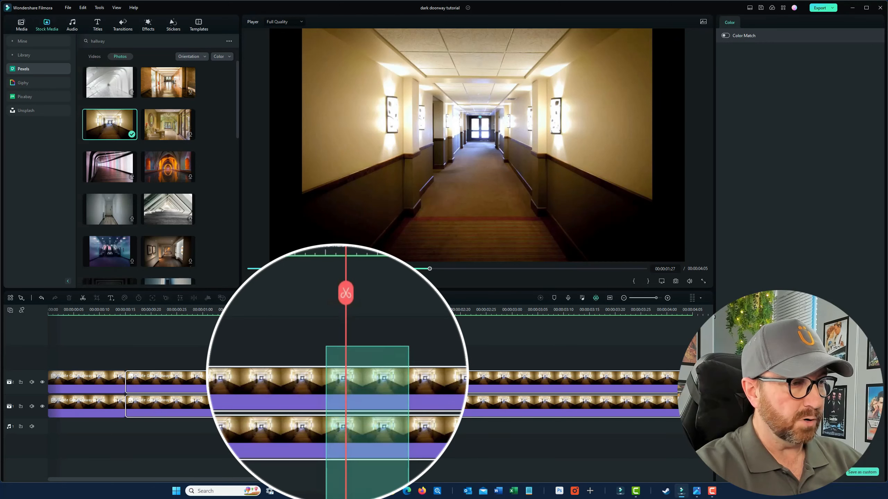
{"action": "left_click", "coordinate": [344, 295]}
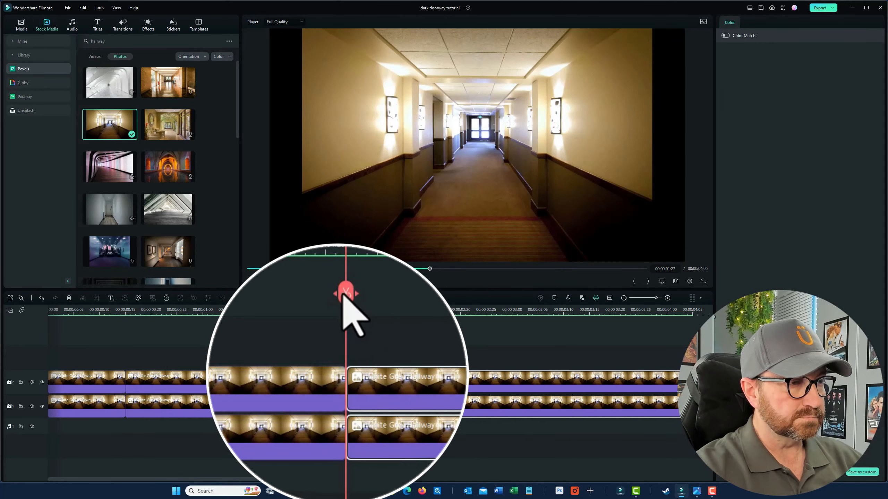
Step: Split both stacked hallway clips at 00:00:02:23 and again at 00:00:03:12
{"action": "left_click_drag", "start_coordinate": [344, 311], "coordinate": [475, 324]}
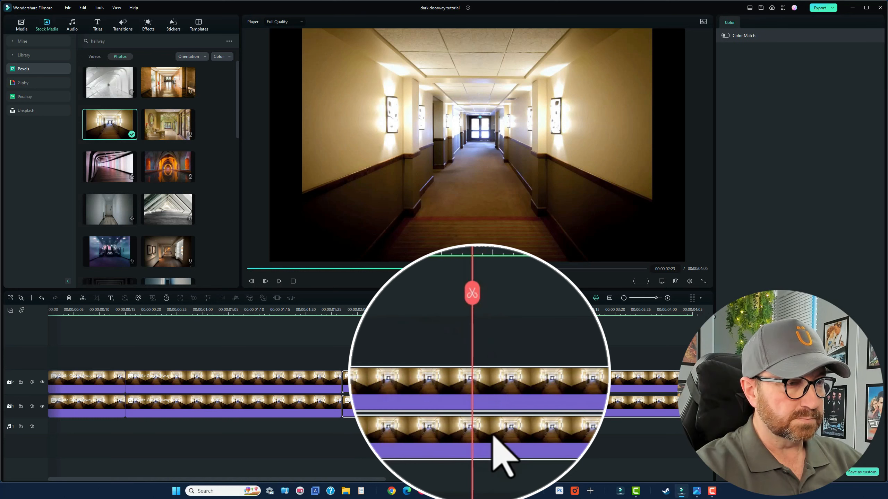
{"action": "left_click", "coordinate": [476, 335]}
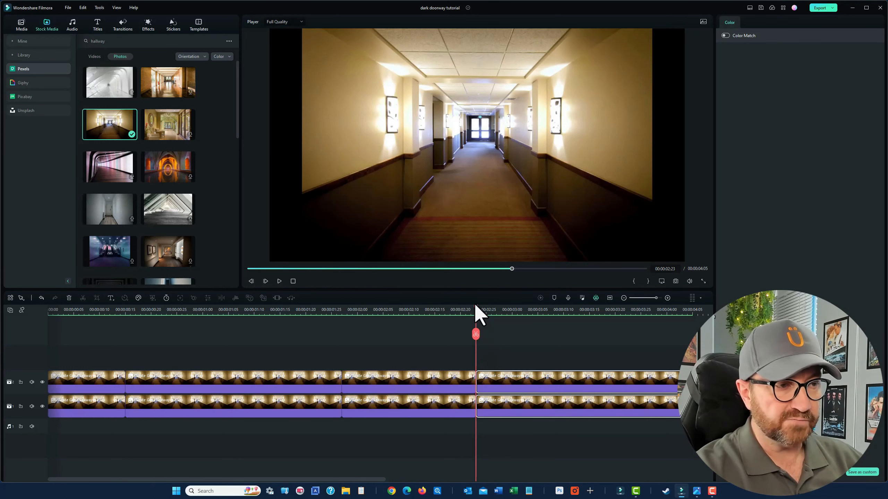
{"action": "left_click_drag", "start_coordinate": [478, 309], "coordinate": [573, 316]}
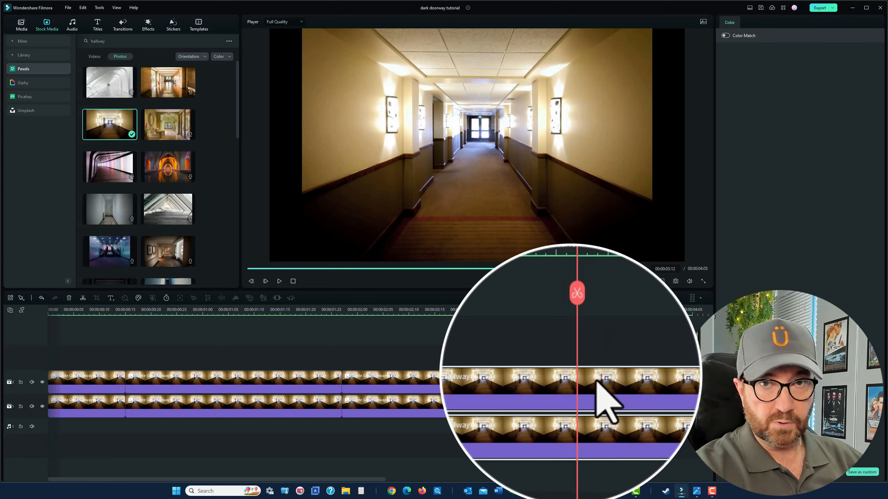
{"action": "left_click", "coordinate": [574, 335]}
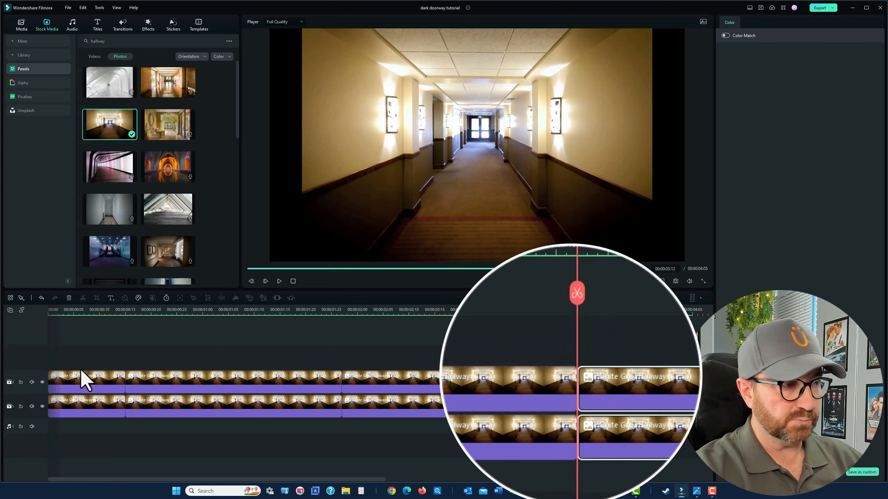
Step: Split the second segment of both tracks at 00:00:01:04
{"action": "left_click", "coordinate": [161, 389]}
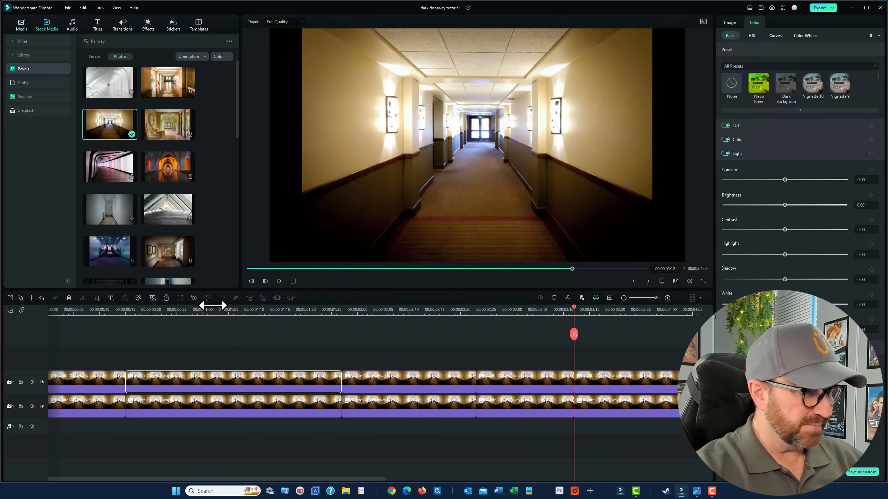
{"action": "left_click", "coordinate": [223, 312]}
{"action": "left_click_drag", "start_coordinate": [208, 348], "coordinate": [223, 436]}
{"action": "left_click_drag", "start_coordinate": [223, 497], "coordinate": [223, 498]}
{"action": "left_click", "coordinate": [227, 291]}
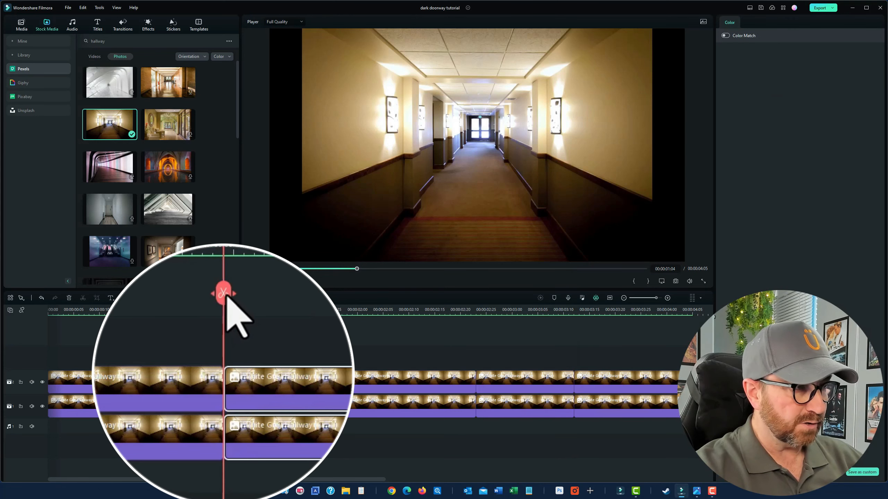
Step: Check the upper-track segments one by one to confirm the splits
{"action": "left_click", "coordinate": [93, 381]}
{"action": "left_click", "coordinate": [147, 382]}
{"action": "left_click", "coordinate": [264, 382]}
{"action": "left_click", "coordinate": [382, 382]}
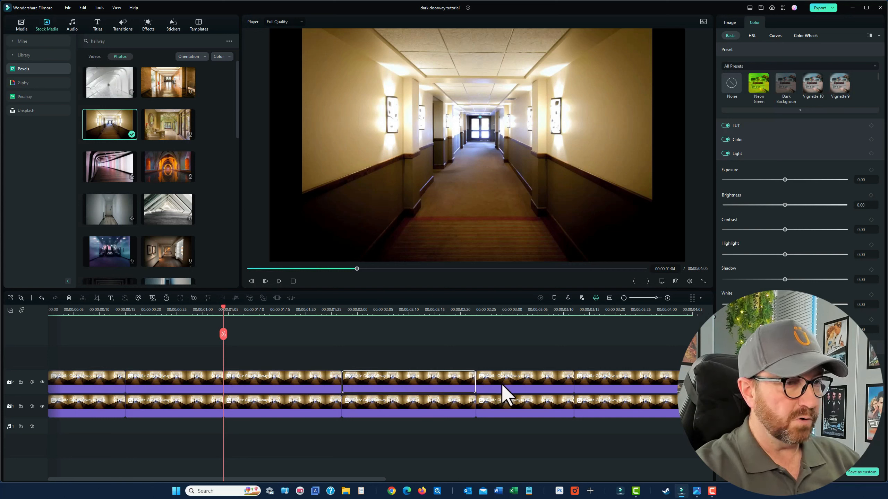
{"action": "left_click", "coordinate": [501, 383]}
{"action": "left_click", "coordinate": [598, 383]}
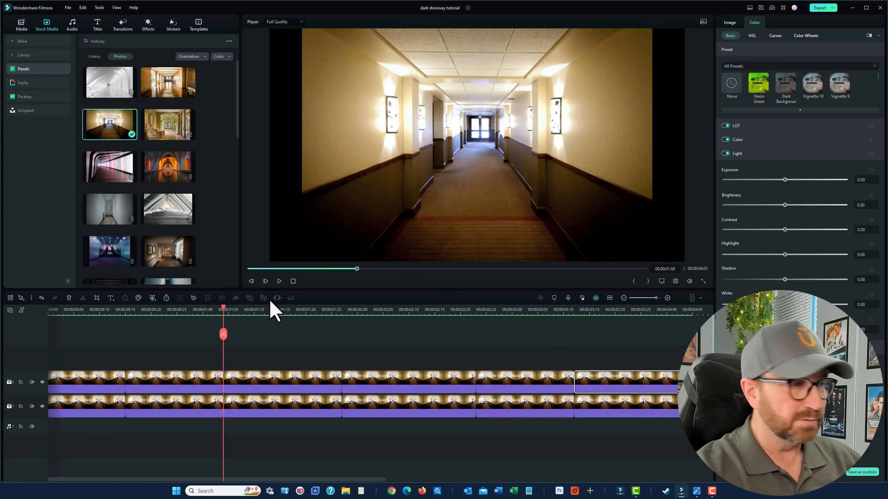
Step: Add a Rectangle mask to the first segment of the upper track, starting from the beginning of the timeline
{"action": "key", "text": "Home"}
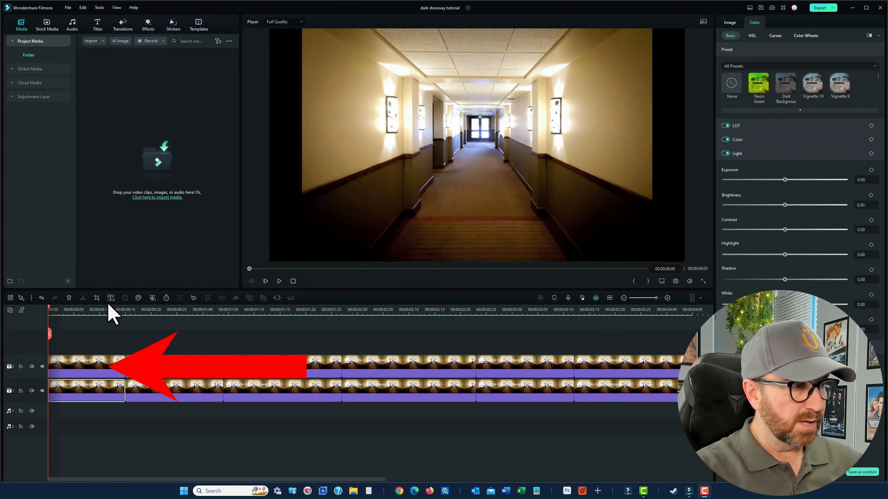
{"action": "left_click", "coordinate": [84, 369]}
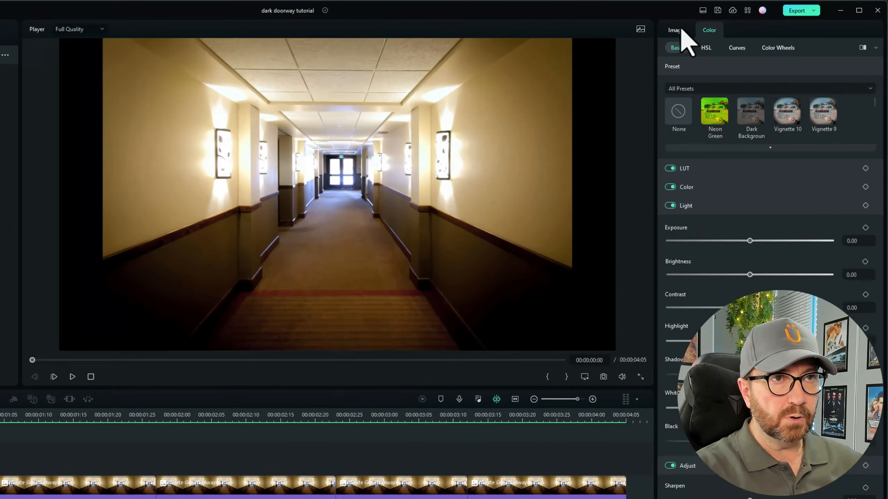
{"action": "left_click", "coordinate": [729, 22]}
{"action": "left_click", "coordinate": [669, 42]}
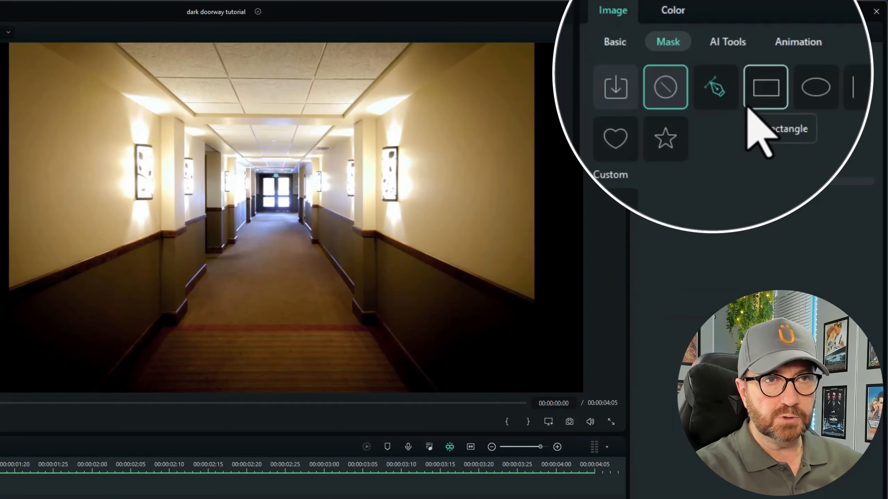
{"action": "left_click", "coordinate": [765, 98]}
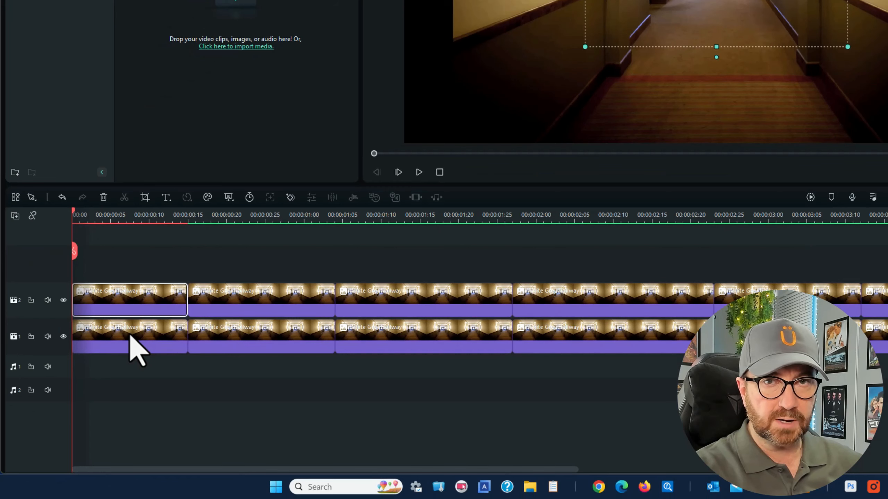
Step: Hide the lower video track and shrink the rectangle mask tightly around the doors at the end of the hallway
{"action": "left_click", "coordinate": [63, 336]}
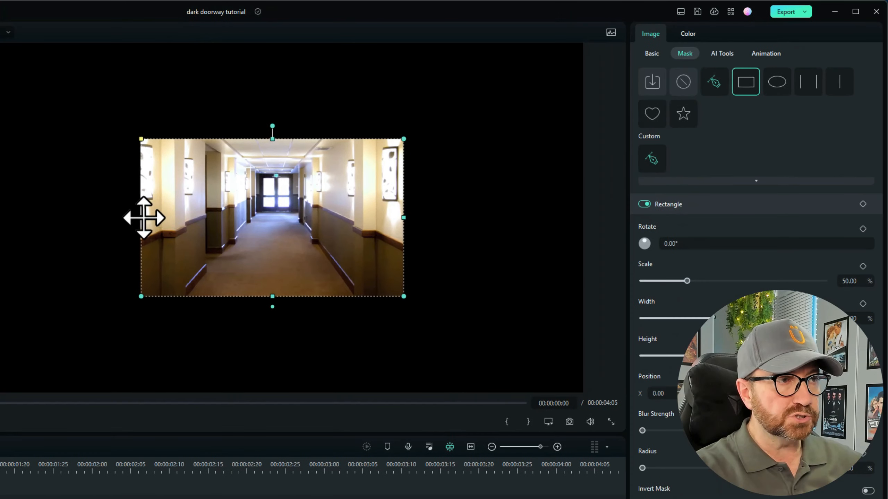
{"action": "left_click_drag", "start_coordinate": [139, 216], "coordinate": [210, 214]}
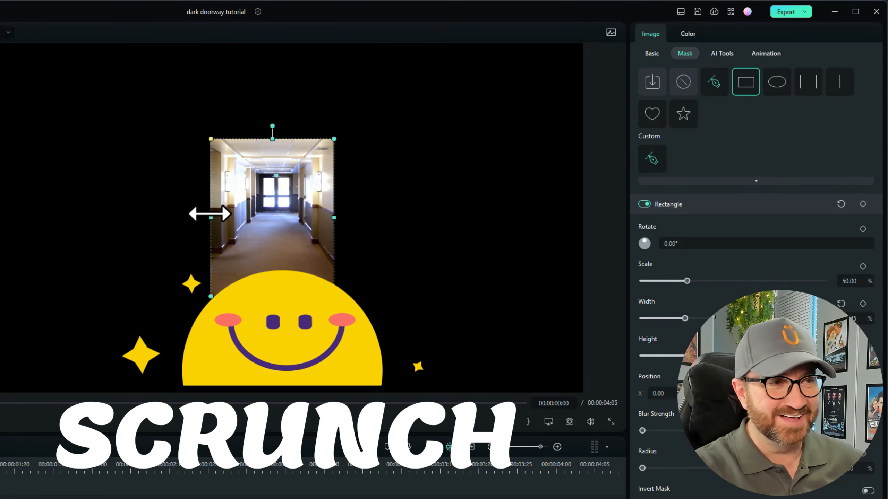
{"action": "left_click_drag", "start_coordinate": [270, 295], "coordinate": [278, 220]}
{"action": "left_click_drag", "start_coordinate": [211, 196], "coordinate": [238, 198]}
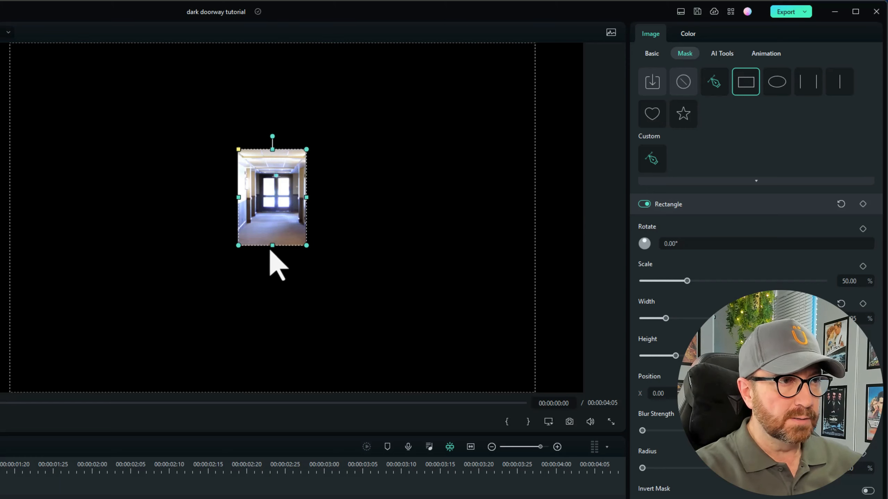
{"action": "left_click_drag", "start_coordinate": [271, 244], "coordinate": [271, 227]}
{"action": "left_click_drag", "start_coordinate": [239, 197], "coordinate": [244, 195]}
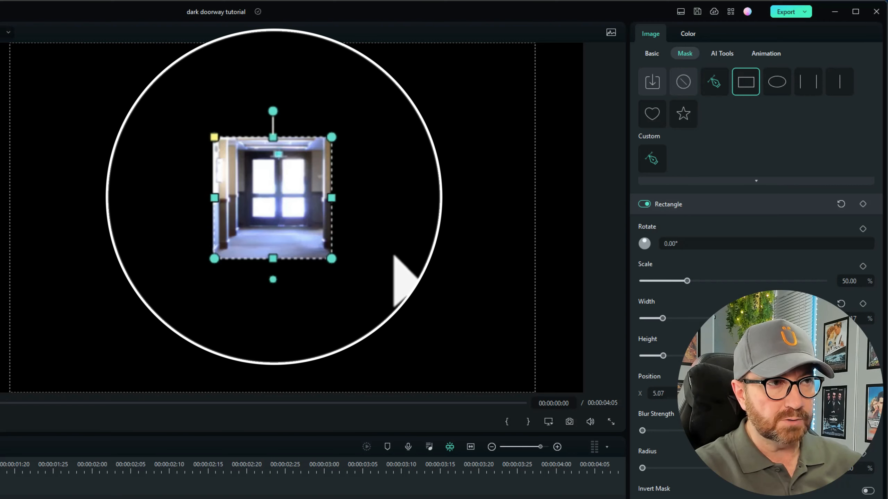
Step: Nudge the mask slightly right and upward over the end doors, and show the lower video track again
{"action": "key", "text": "Right"}
{"action": "key", "text": "Up"}
{"action": "key", "text": "Up"}
{"action": "key", "text": "Up"}
{"action": "key", "text": "Up"}
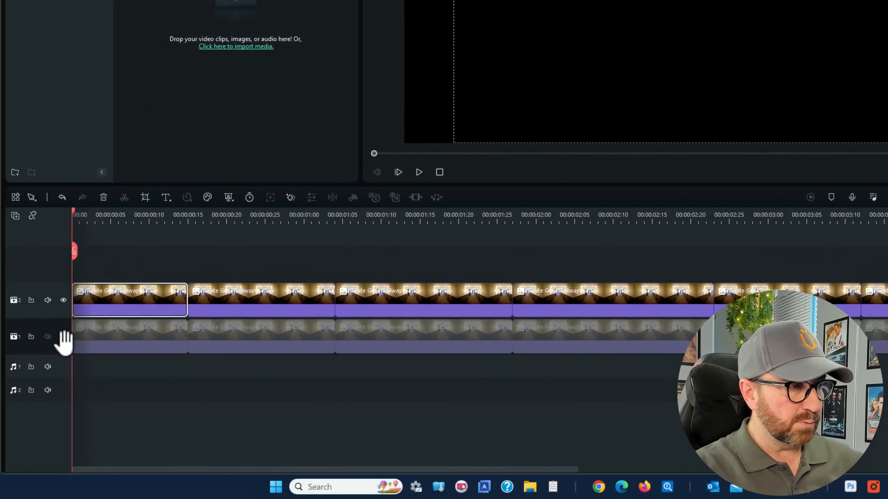
{"action": "left_click", "coordinate": [0, 403]}
Step: Try darkening the first lower-track segment with an exposure of -32.57, and reset the exposure
{"action": "left_click", "coordinate": [147, 348]}
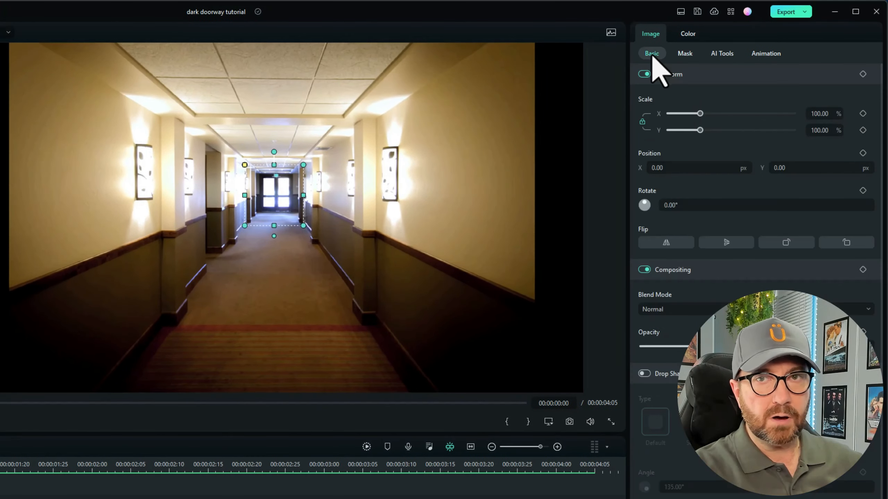
{"action": "left_click", "coordinate": [692, 37]}
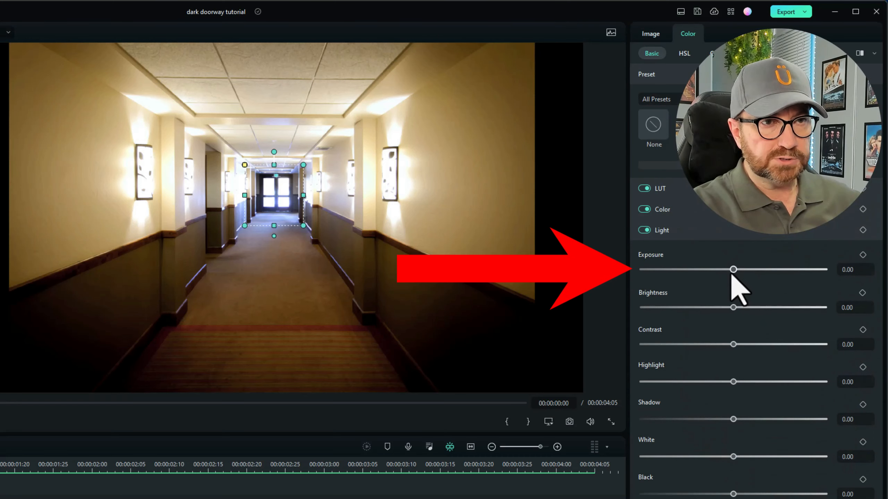
{"action": "left_click_drag", "start_coordinate": [732, 274], "coordinate": [703, 268]}
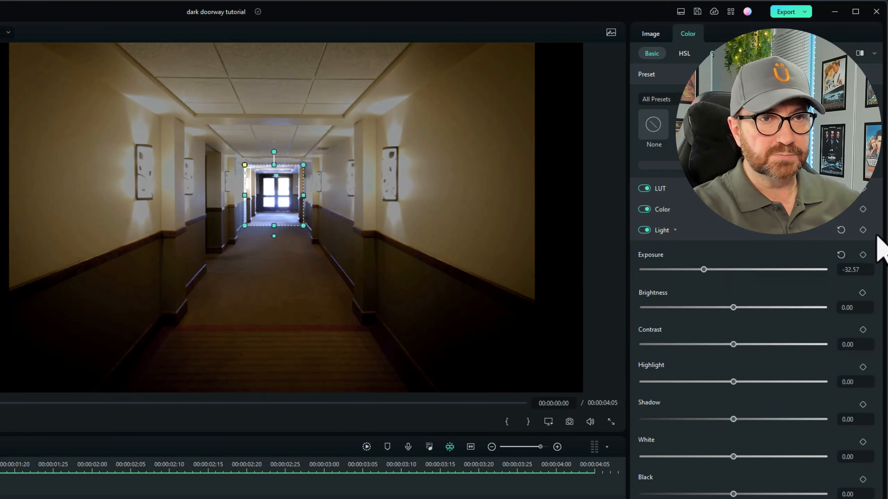
{"action": "left_click", "coordinate": [840, 255]}
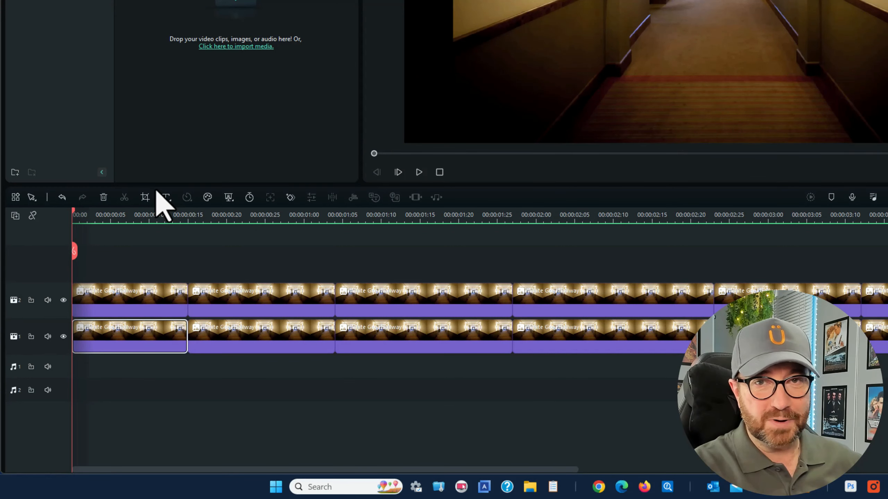
Step: Invert the Rectangle mask on the first upper-track segment
{"action": "left_click", "coordinate": [151, 299]}
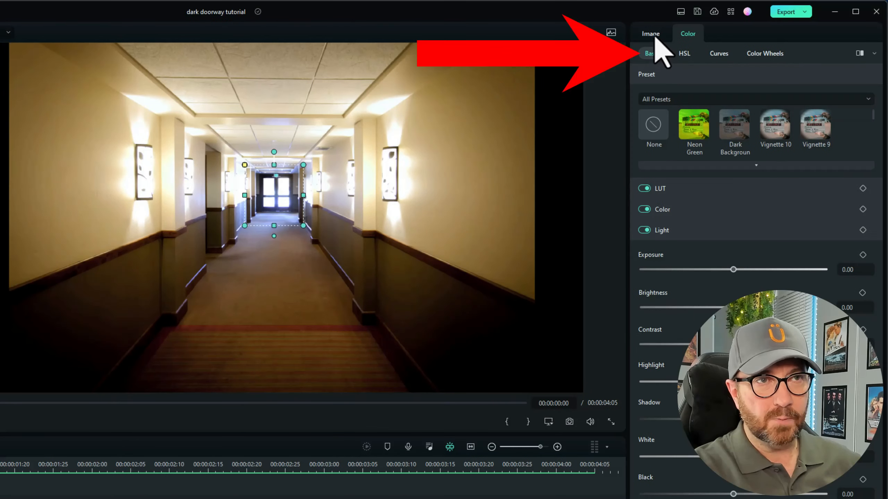
{"action": "left_click", "coordinate": [652, 34]}
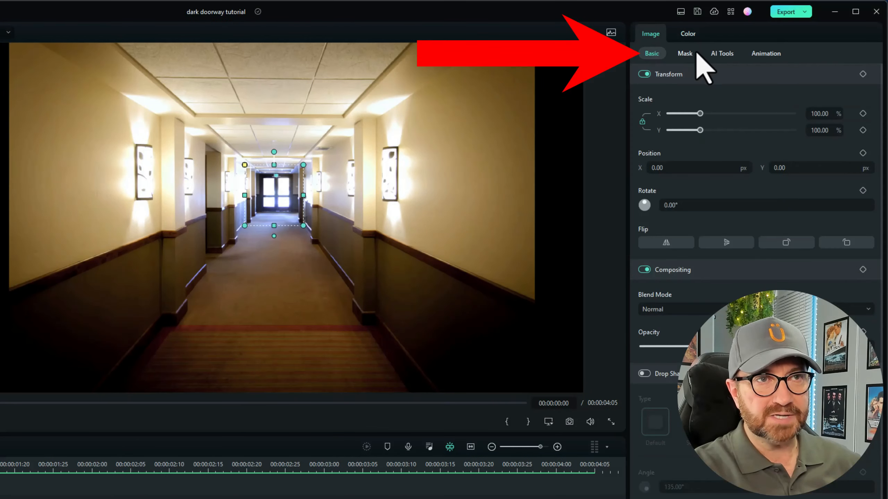
{"action": "left_click", "coordinate": [697, 53]}
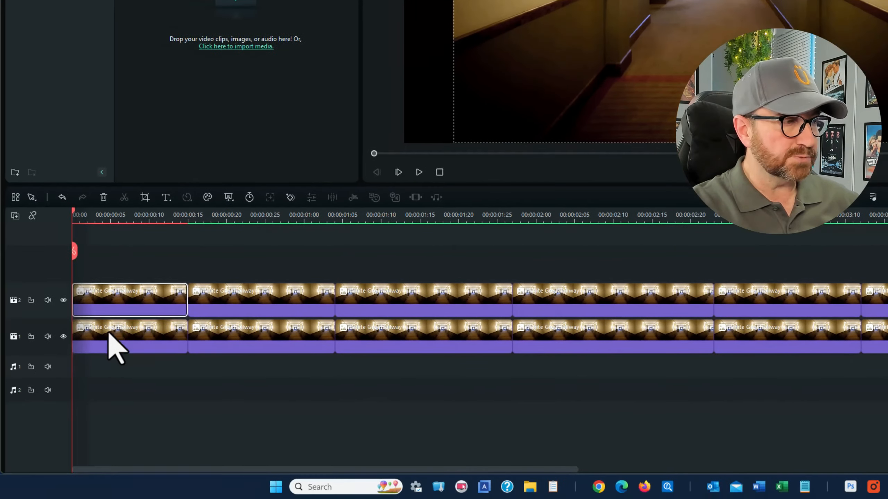
Step: Darken the first lower-track segment with an exposure of -65.14 and a strongly reduced brightness
{"action": "left_click", "coordinate": [108, 334]}
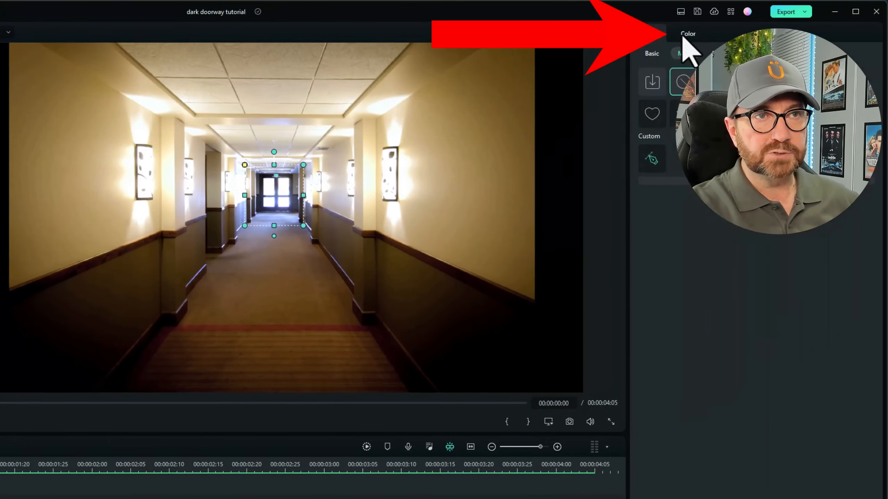
{"action": "left_click", "coordinate": [685, 34]}
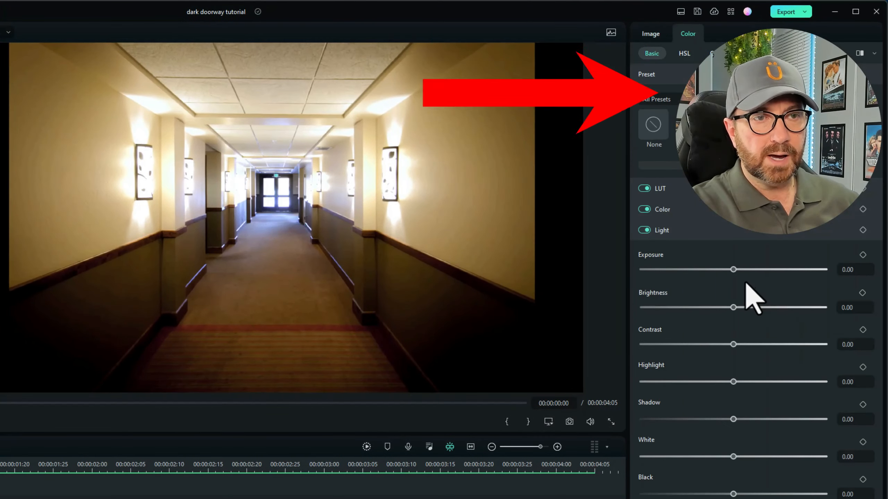
{"action": "left_click_drag", "start_coordinate": [734, 270], "coordinate": [676, 280]}
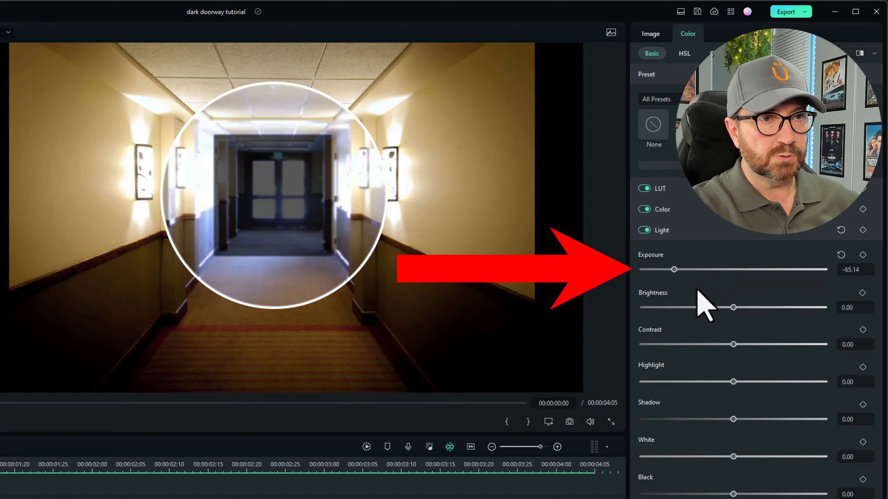
{"action": "left_click_drag", "start_coordinate": [733, 307], "coordinate": [684, 307]}
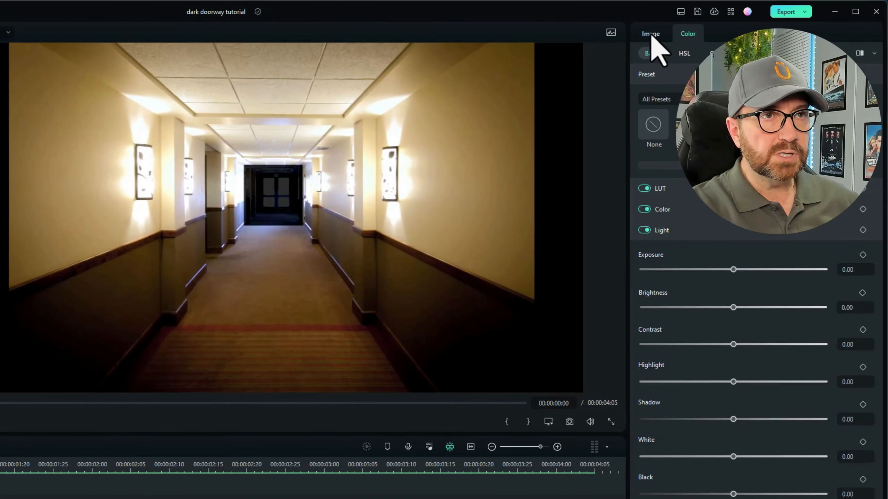
Step: Soften the edges of the first upper-track segment's Rectangle mask with a slight increase in blur strength
{"action": "left_click", "coordinate": [650, 34]}
{"action": "left_click", "coordinate": [685, 54]}
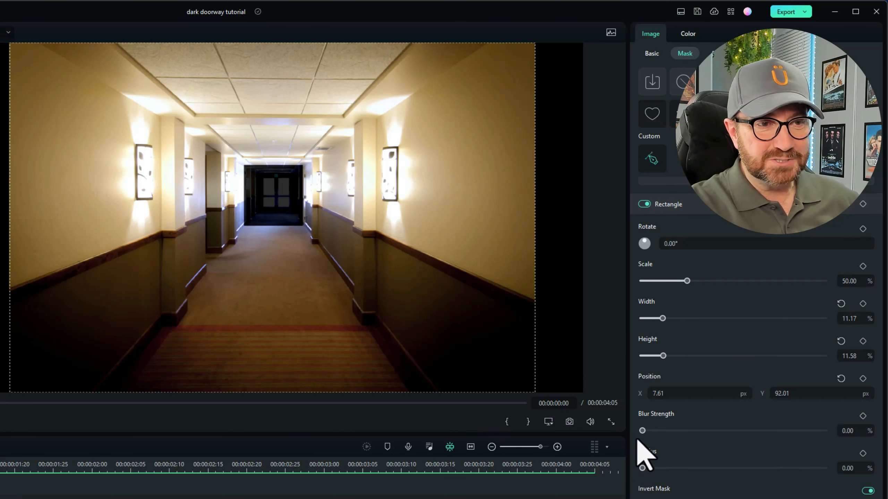
{"action": "left_click_drag", "start_coordinate": [642, 430], "coordinate": [650, 431]}
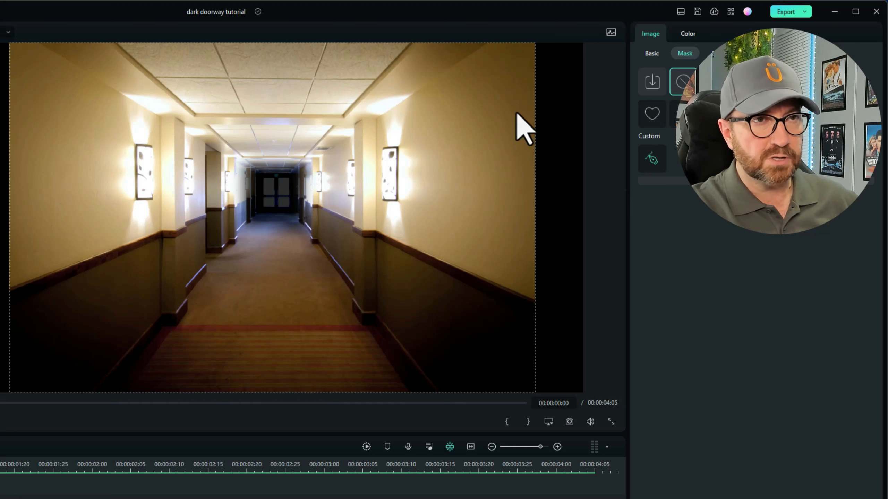
Step: Lower the brightness of the first lower-track segment further, to -62.07
{"action": "left_click", "coordinate": [652, 54]}
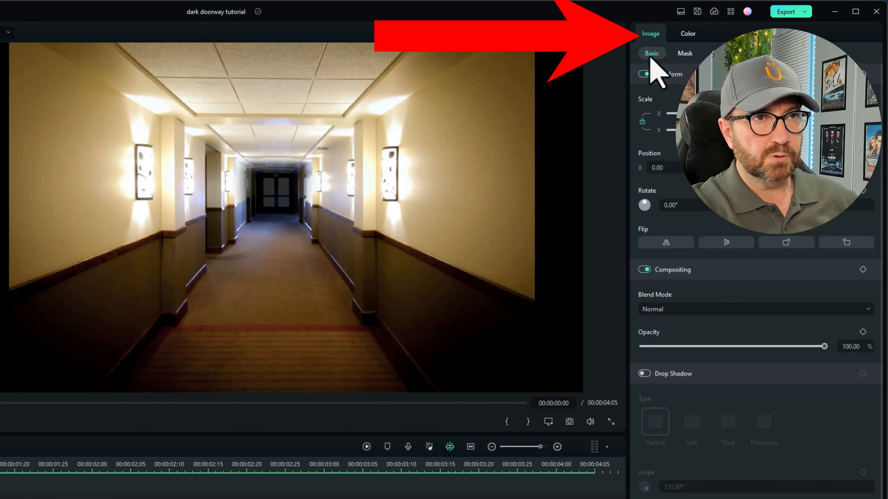
{"action": "left_click", "coordinate": [687, 34]}
{"action": "left_click_drag", "start_coordinate": [683, 307], "coordinate": [676, 308]}
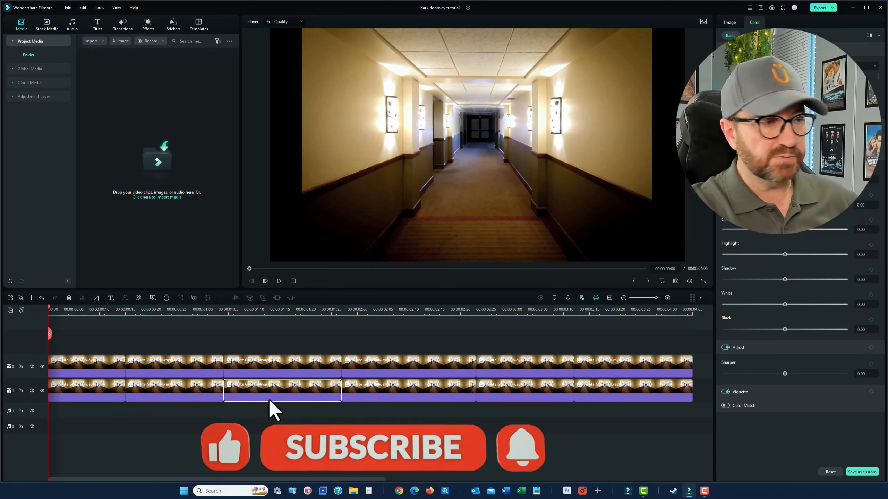
Step: Hide the upper video track and copy the effects of the first lower-track segment
{"action": "left_click", "coordinate": [98, 392]}
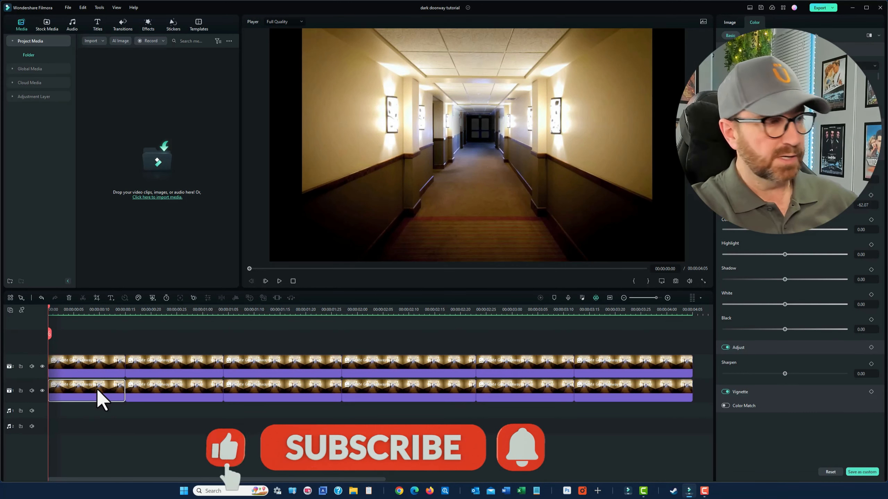
{"action": "left_click", "coordinate": [43, 367]}
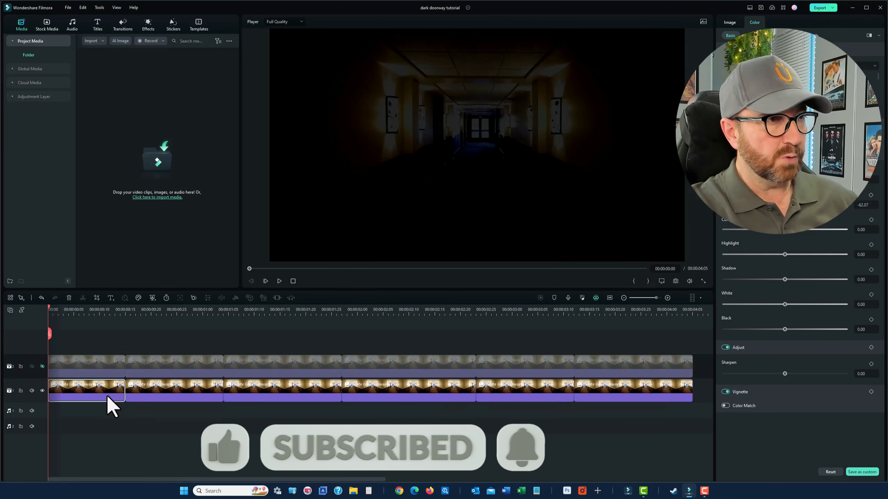
{"action": "left_click", "coordinate": [187, 393]}
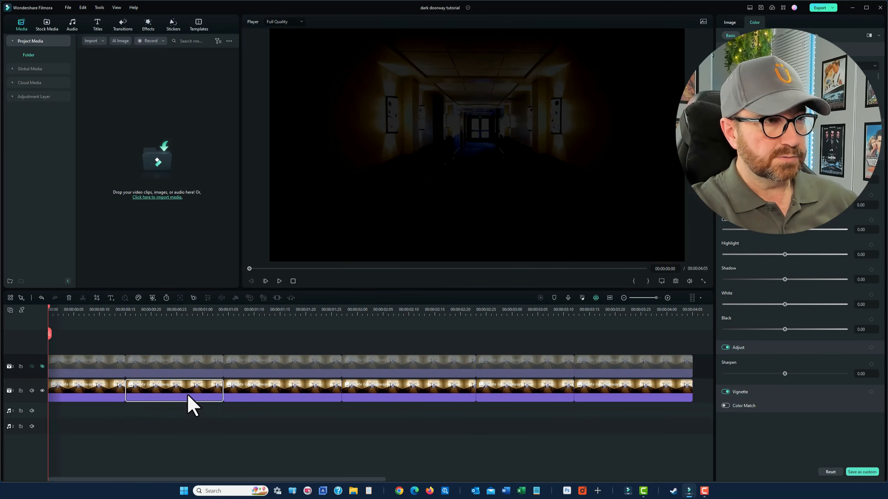
{"action": "left_click", "coordinate": [177, 308]}
{"action": "left_click_drag", "start_coordinate": [177, 308], "coordinate": [74, 324]}
{"action": "right_click", "coordinate": [88, 390]}
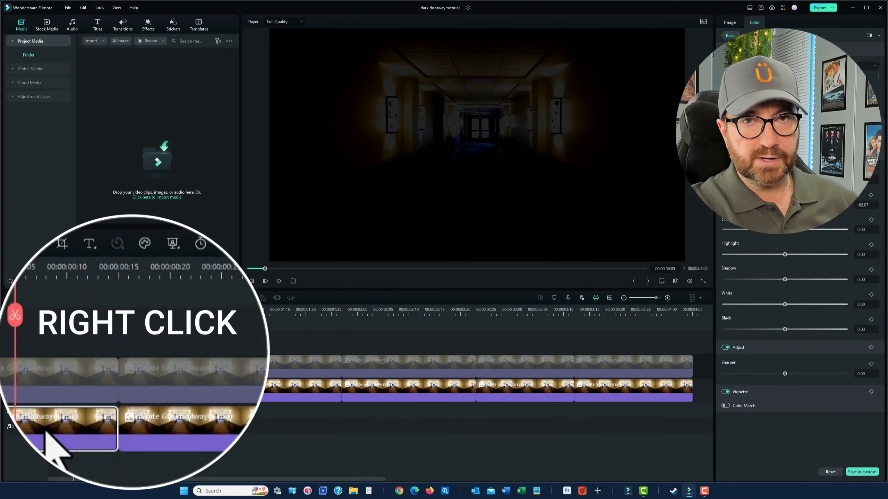
{"action": "right_click", "coordinate": [89, 393]}
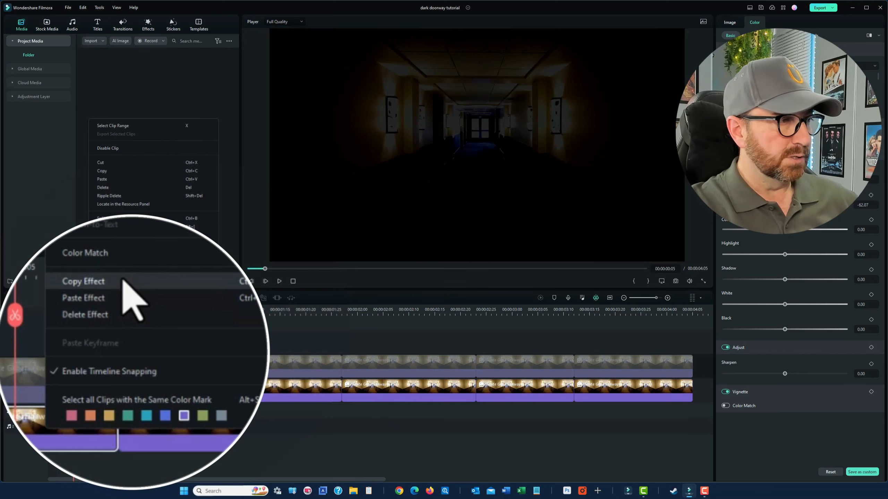
{"action": "left_click", "coordinate": [126, 255]}
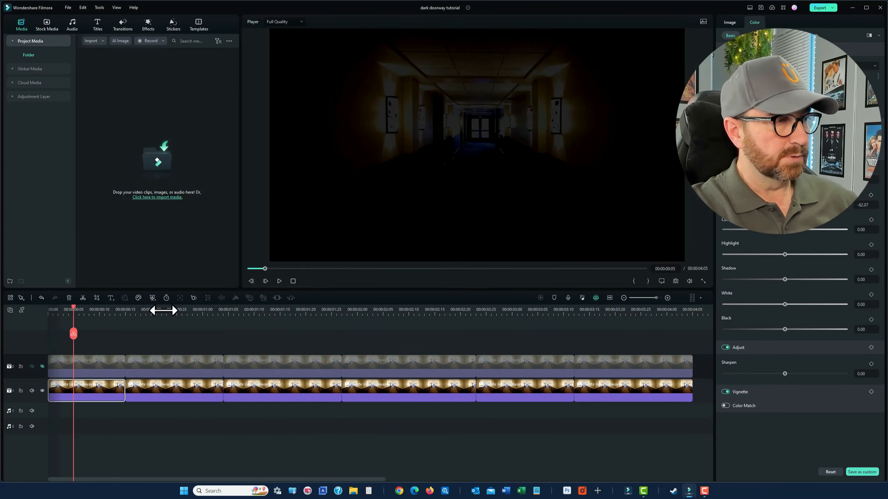
Step: Paste the copied effects onto the second and third lower-track segments
{"action": "left_click", "coordinate": [166, 310]}
{"action": "left_click", "coordinate": [187, 386]}
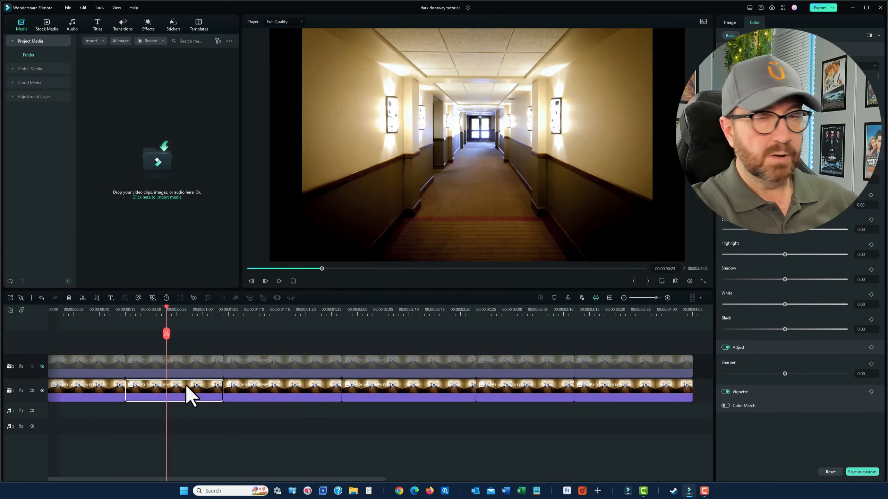
{"action": "right_click", "coordinate": [191, 395]}
{"action": "left_click", "coordinate": [220, 316]}
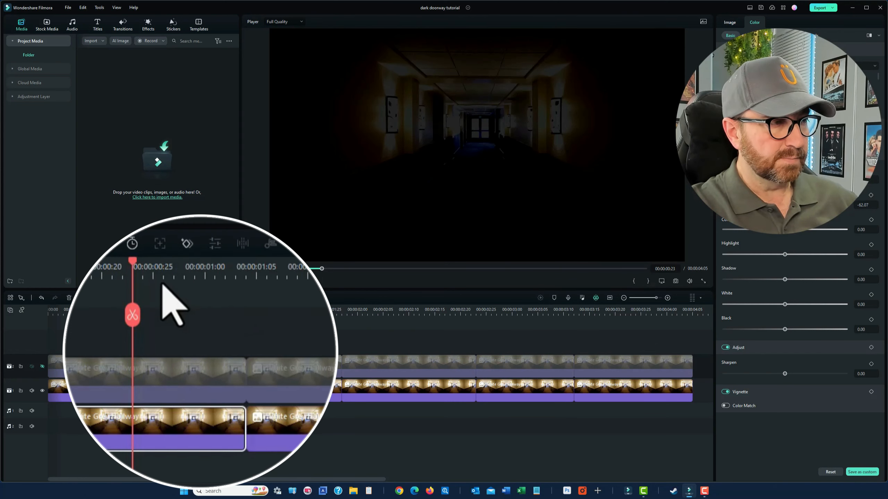
{"action": "left_click", "coordinate": [269, 311]}
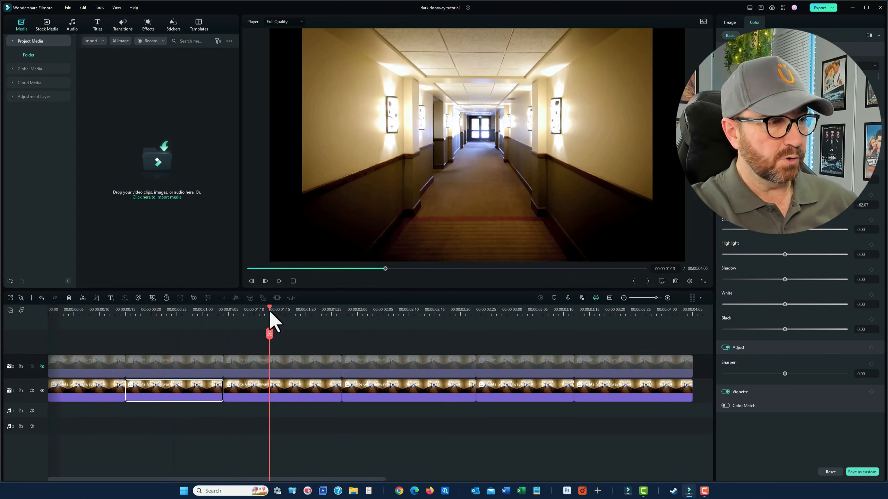
{"action": "right_click", "coordinate": [293, 397]}
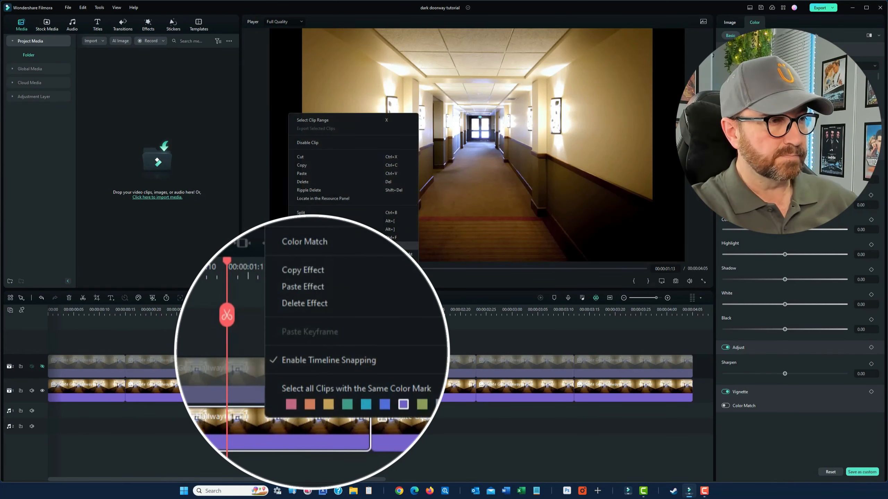
{"action": "left_click", "coordinate": [316, 319]}
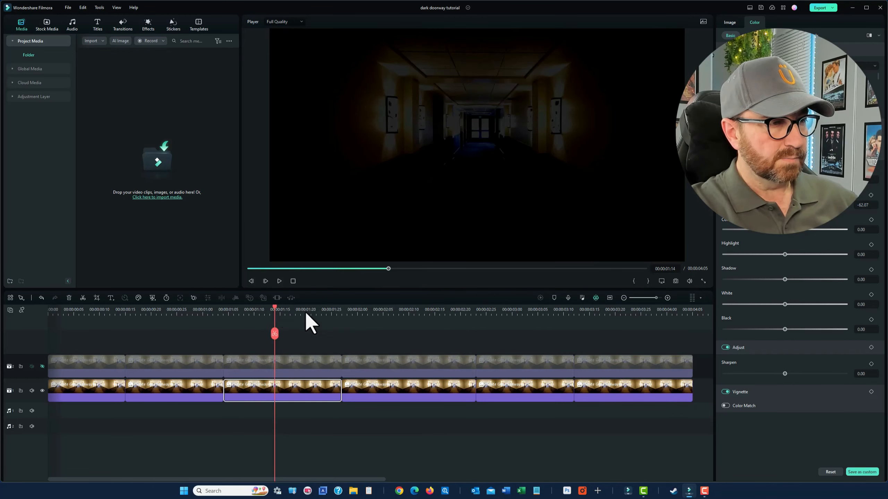
Step: Paste the copied effects onto the fourth and fifth lower-track segments
{"action": "left_click", "coordinate": [399, 336]}
{"action": "left_click", "coordinate": [408, 390]}
{"action": "right_click", "coordinate": [408, 390]}
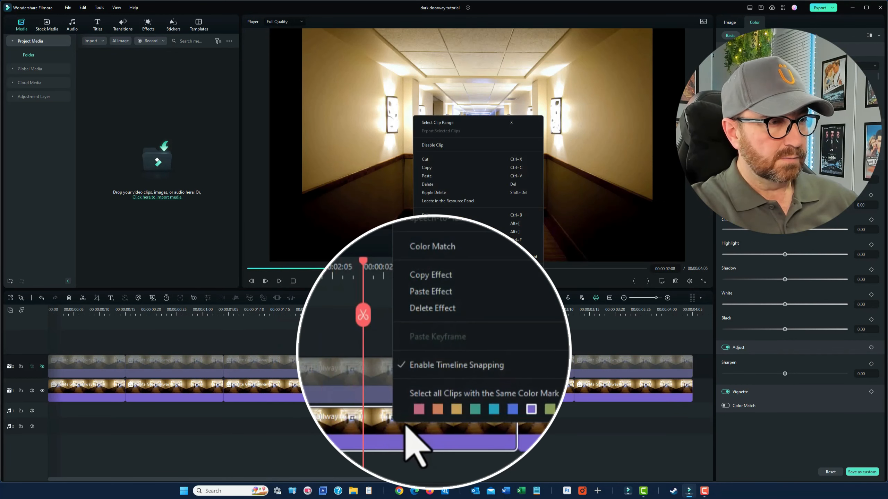
{"action": "left_click", "coordinate": [441, 323]}
{"action": "left_click", "coordinate": [553, 308]}
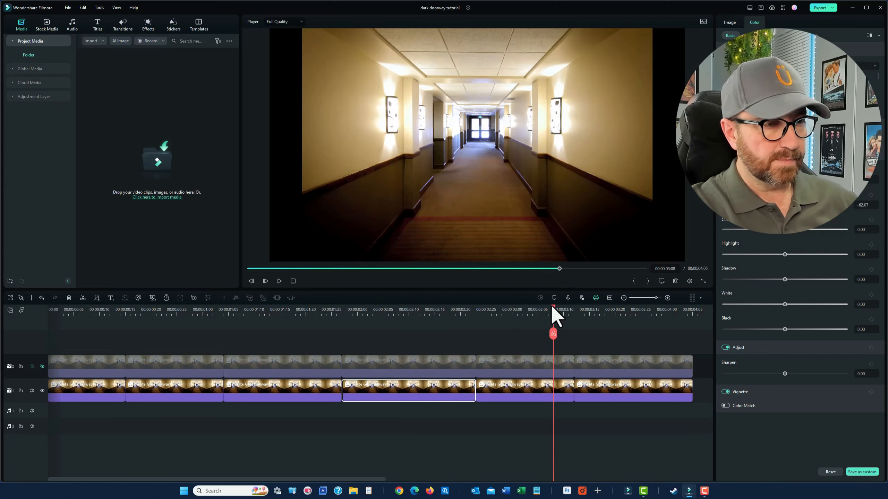
{"action": "left_click", "coordinate": [537, 393]}
{"action": "right_click", "coordinate": [537, 393]}
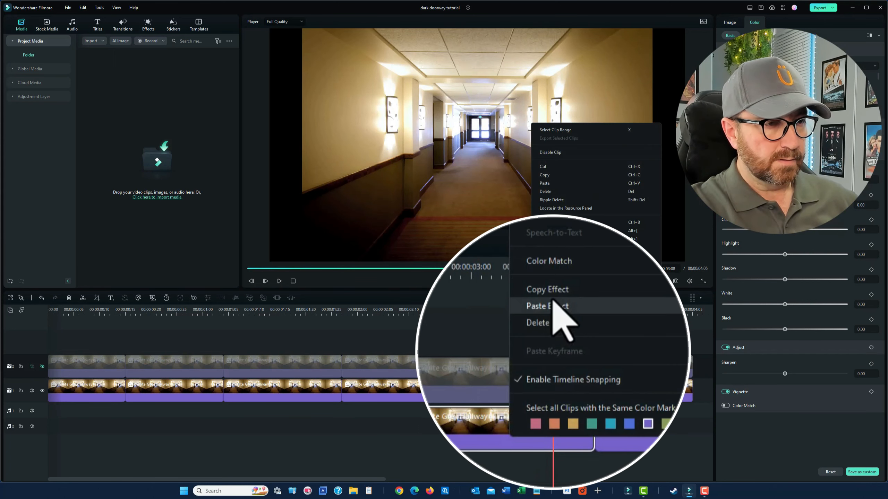
{"action": "left_click", "coordinate": [553, 329]}
Step: Paste the copied effects onto the sixth lower-track segment and show the upper video track again
{"action": "left_click_drag", "start_coordinate": [552, 311], "coordinate": [601, 318]}
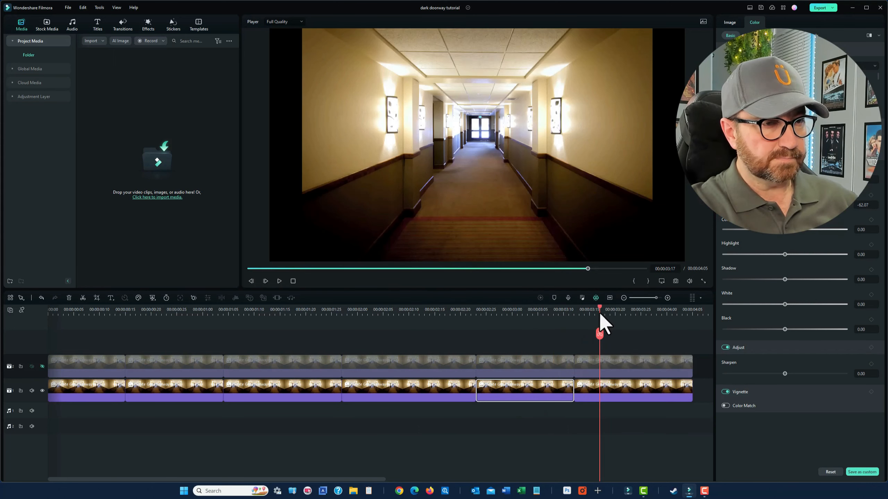
{"action": "right_click", "coordinate": [624, 393]}
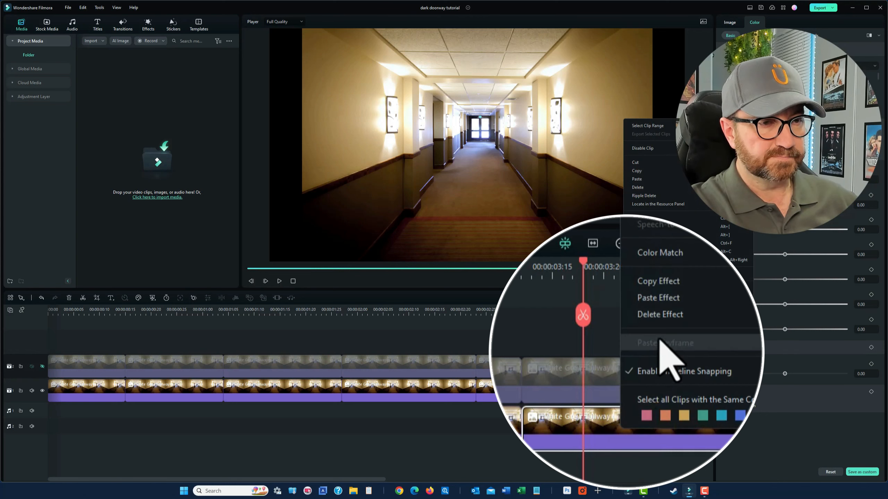
{"action": "left_click", "coordinate": [652, 327]}
{"action": "left_click_drag", "start_coordinate": [603, 307], "coordinate": [50, 376]}
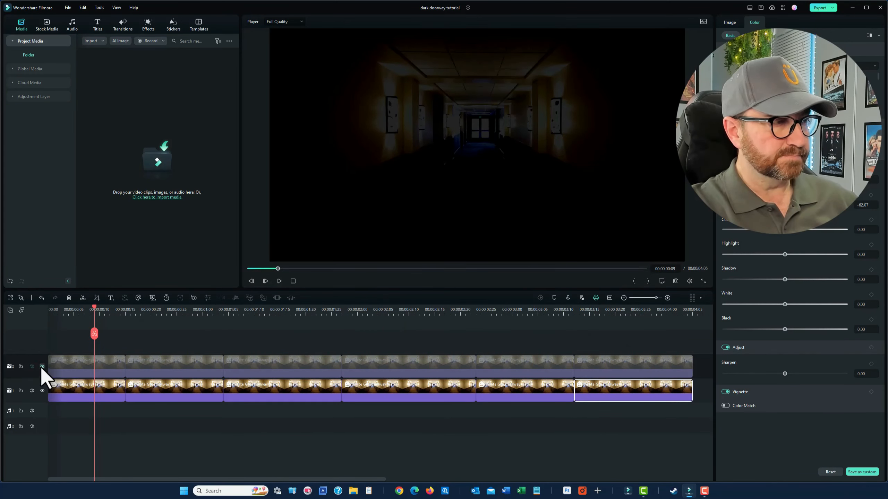
{"action": "left_click", "coordinate": [42, 366]}
Step: Compare the first two upper-track segments in the preview, and copy the effects of the first one
{"action": "left_click", "coordinate": [77, 363]}
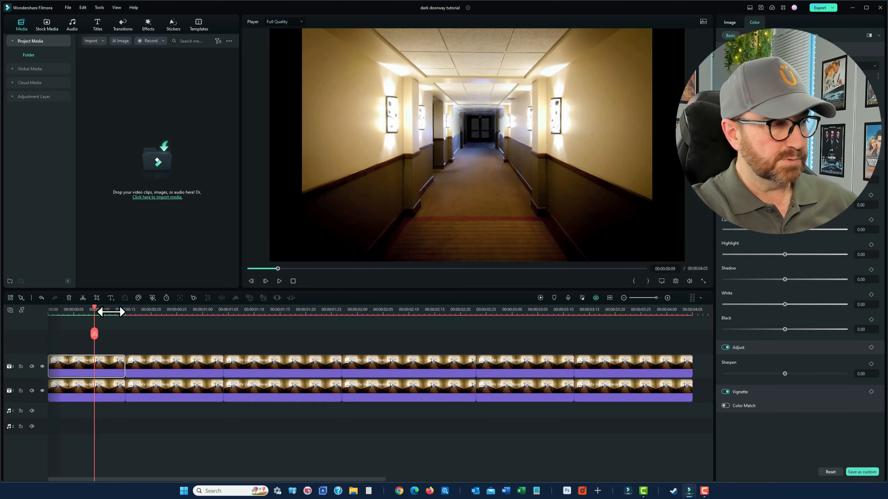
{"action": "left_click_drag", "start_coordinate": [95, 307], "coordinate": [177, 307]}
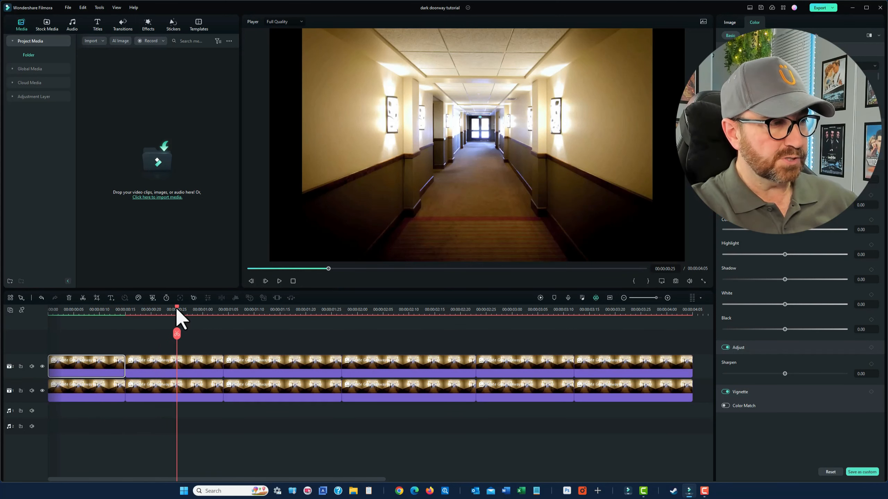
{"action": "left_click", "coordinate": [184, 365]}
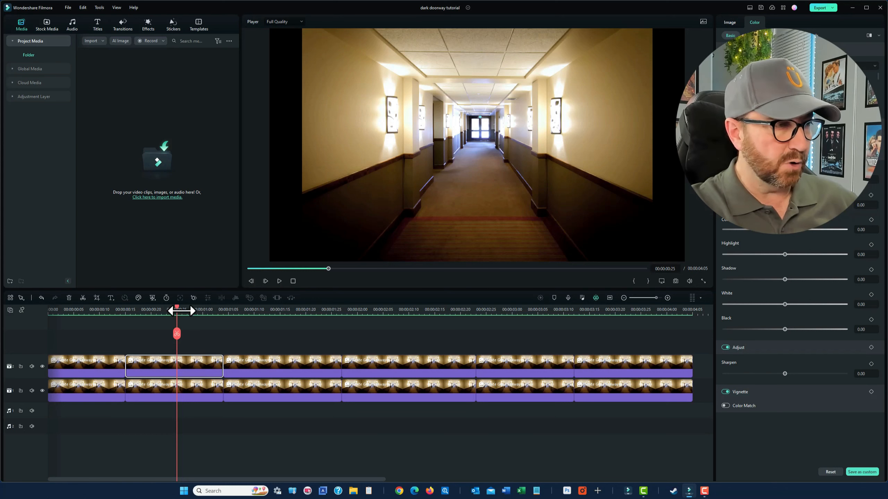
{"action": "left_click_drag", "start_coordinate": [177, 311], "coordinate": [90, 331]}
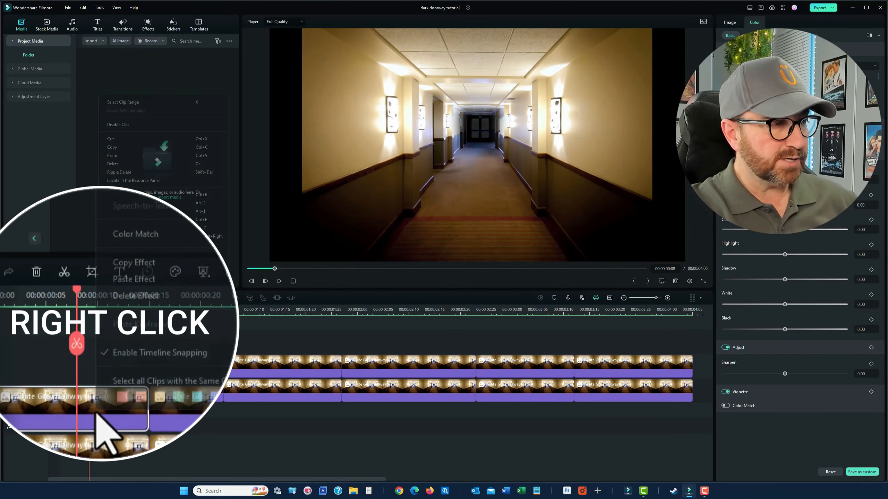
{"action": "right_click", "coordinate": [99, 367]}
{"action": "left_click", "coordinate": [132, 293]}
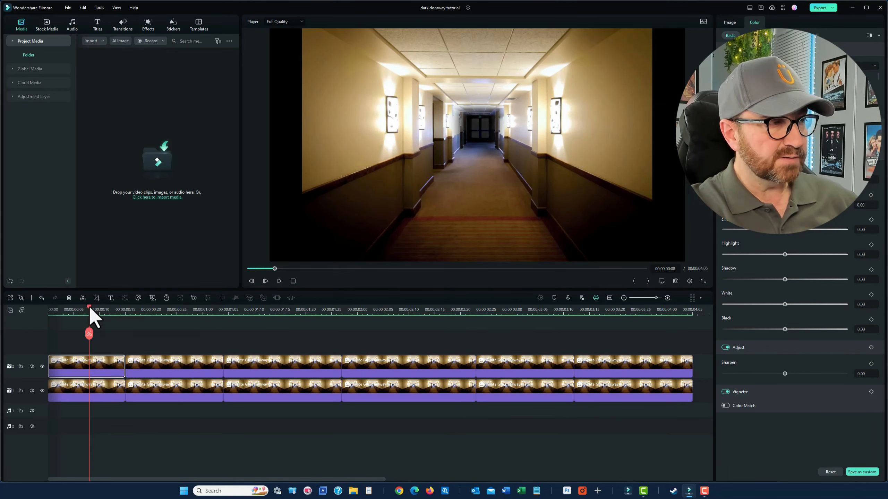
Step: Paste the copied effects onto the second and third upper-track segments
{"action": "left_click_drag", "start_coordinate": [90, 308], "coordinate": [167, 311]}
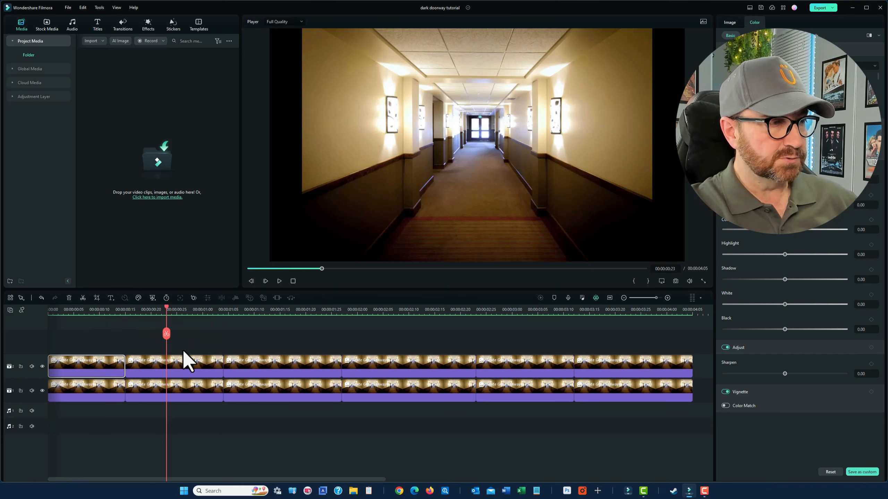
{"action": "left_click", "coordinate": [184, 363]}
{"action": "right_click", "coordinate": [184, 363]}
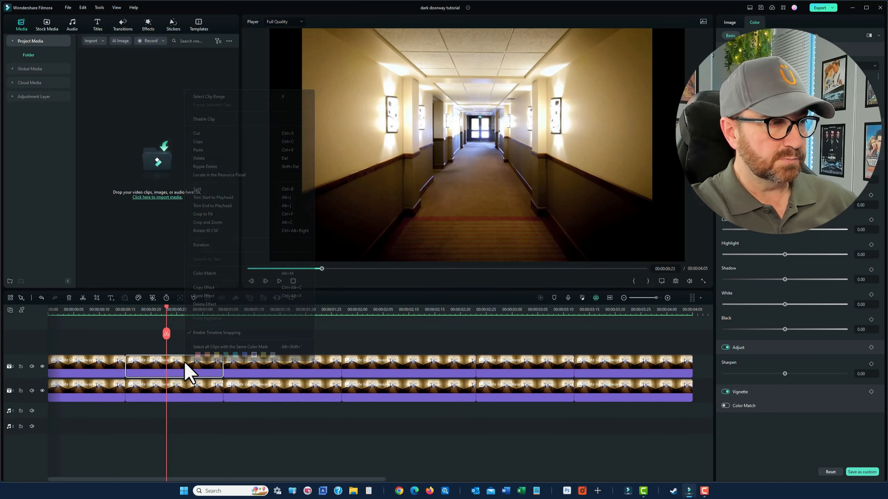
{"action": "left_click", "coordinate": [214, 295]}
{"action": "left_click_drag", "start_coordinate": [169, 310], "coordinate": [275, 311]}
{"action": "left_click", "coordinate": [295, 367]}
{"action": "right_click", "coordinate": [296, 367]}
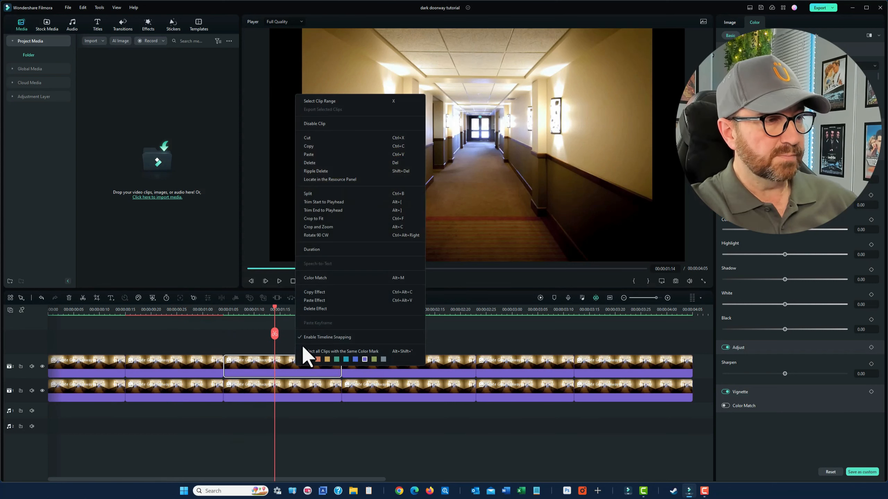
{"action": "left_click", "coordinate": [337, 307]}
Step: Paste the copied effects onto the fourth and fifth upper-track segments
{"action": "left_click_drag", "start_coordinate": [275, 309], "coordinate": [383, 310]}
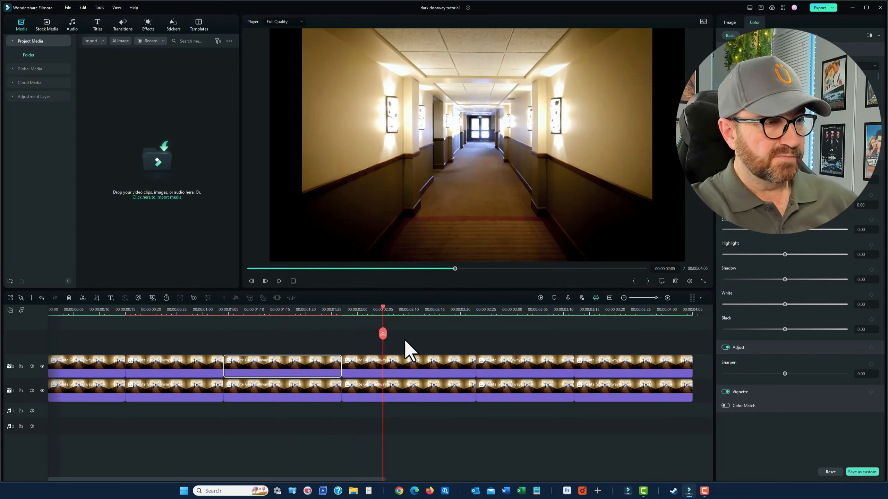
{"action": "left_click", "coordinate": [410, 372]}
{"action": "right_click", "coordinate": [411, 368]}
{"action": "left_click", "coordinate": [429, 299]}
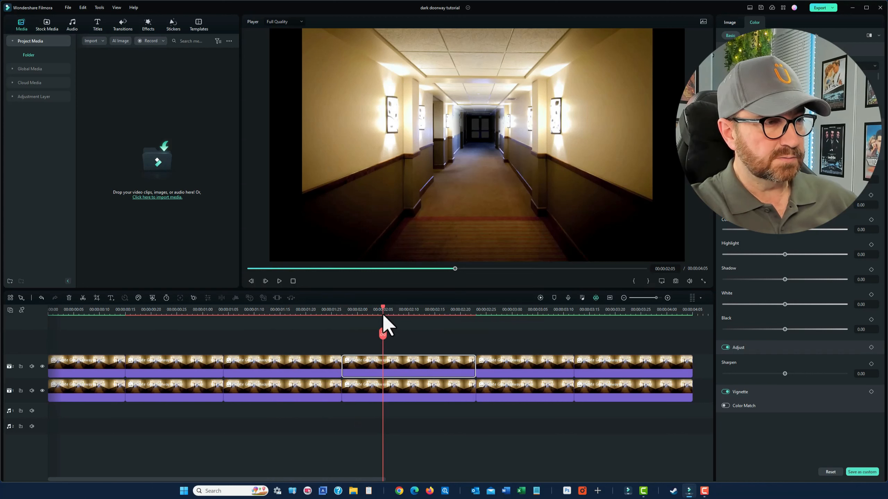
{"action": "left_click_drag", "start_coordinate": [384, 308], "coordinate": [530, 336]}
{"action": "left_click", "coordinate": [501, 367]}
{"action": "right_click", "coordinate": [502, 368]}
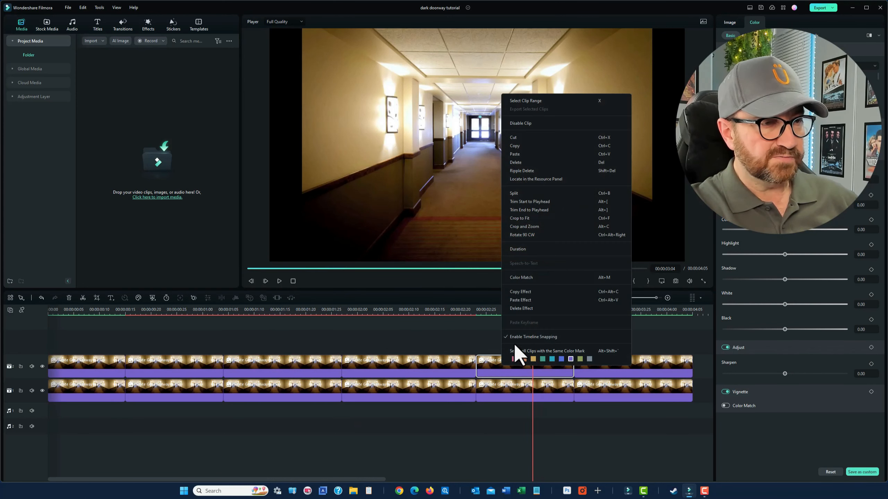
{"action": "left_click", "coordinate": [527, 301]}
Step: Paste the copied effects onto the sixth upper-track segment
{"action": "left_click_drag", "start_coordinate": [534, 312], "coordinate": [620, 331]}
{"action": "left_click", "coordinate": [606, 361]}
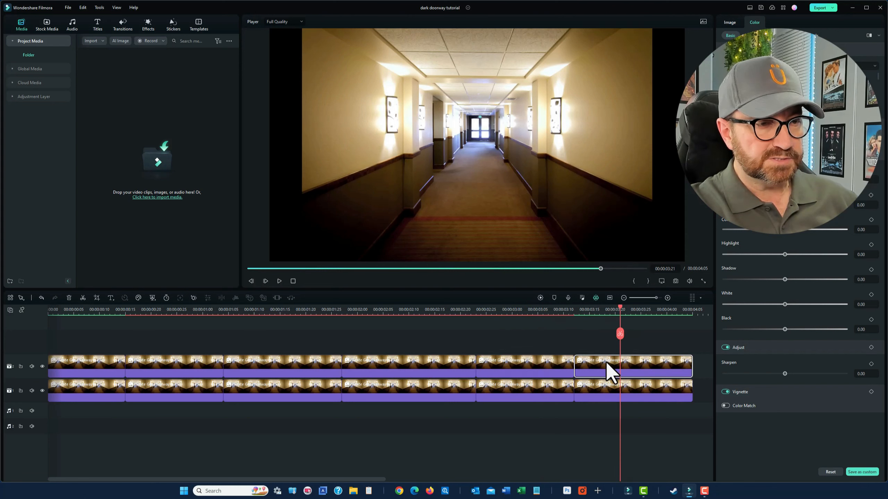
{"action": "right_click", "coordinate": [607, 362]}
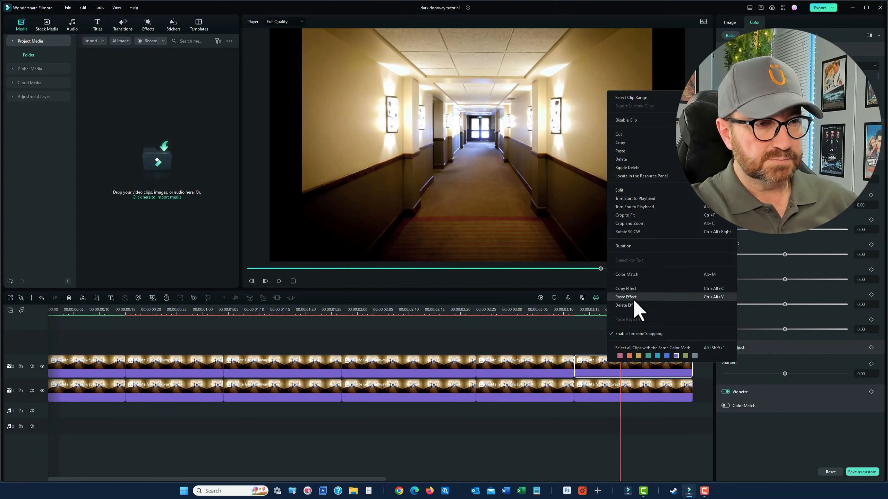
{"action": "left_click", "coordinate": [634, 297]}
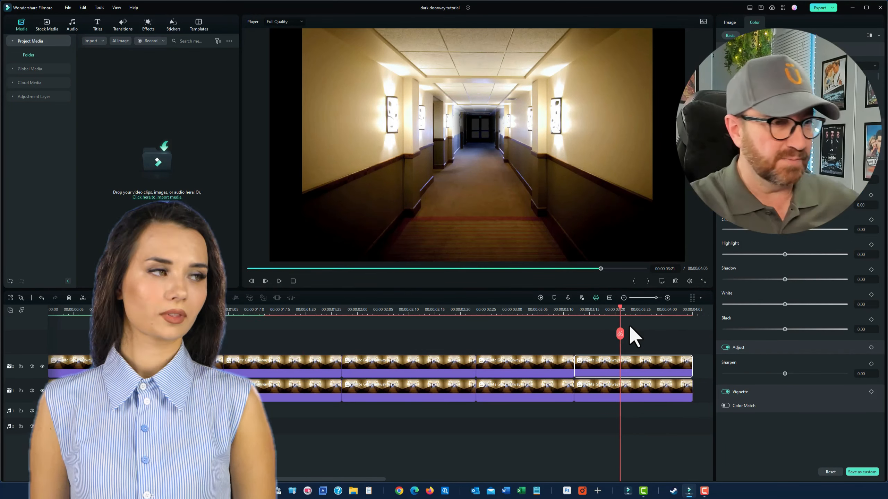
Step: Open the mask settings of the second upper-track segment and enlarge its rectangle mask slightly by raising the scale
{"action": "left_click", "coordinate": [434, 334]}
{"action": "left_click_drag", "start_coordinate": [433, 334], "coordinate": [79, 373]}
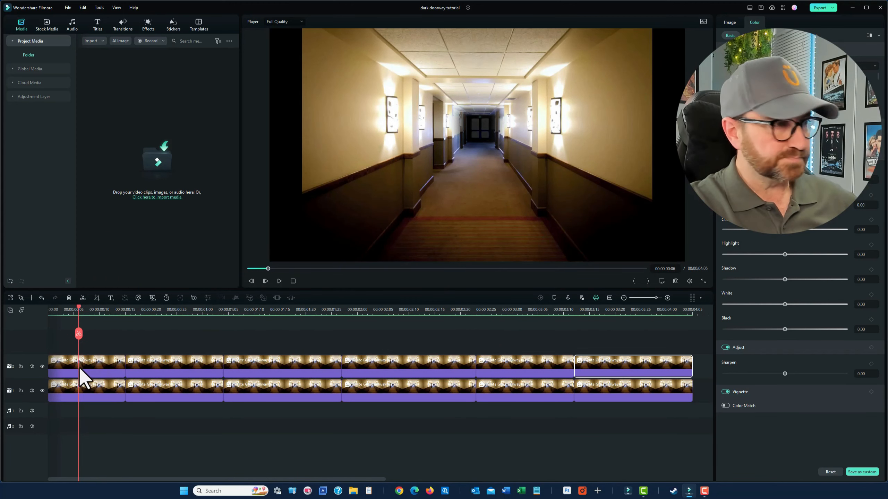
{"action": "left_click", "coordinate": [101, 373]}
{"action": "left_click", "coordinate": [155, 368]}
{"action": "left_click", "coordinate": [235, 365]}
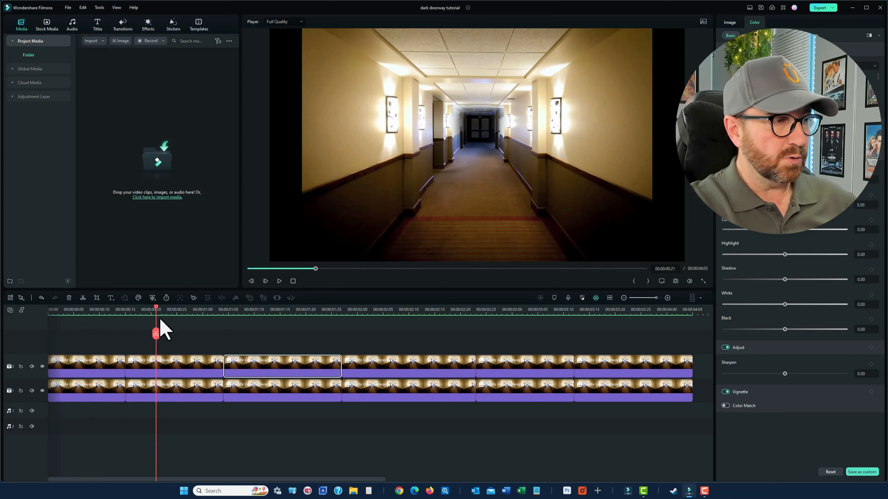
{"action": "left_click", "coordinate": [213, 357]}
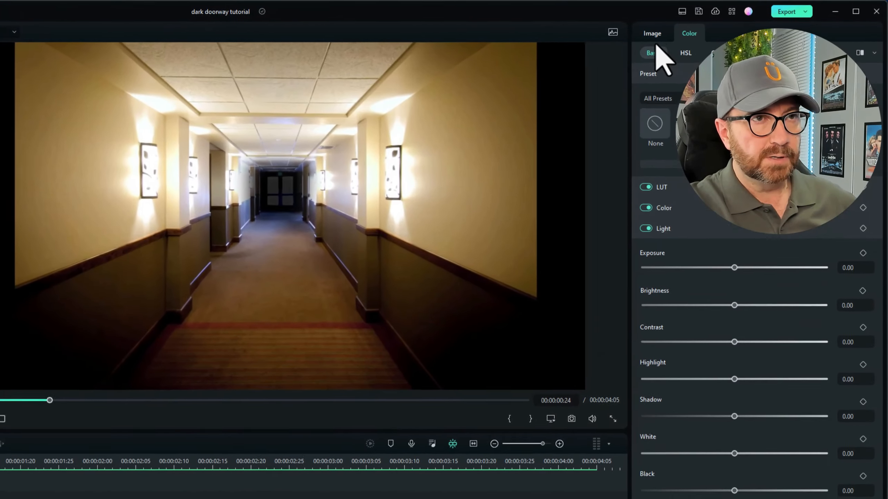
{"action": "left_click", "coordinate": [729, 22]}
{"action": "left_click", "coordinate": [752, 35]}
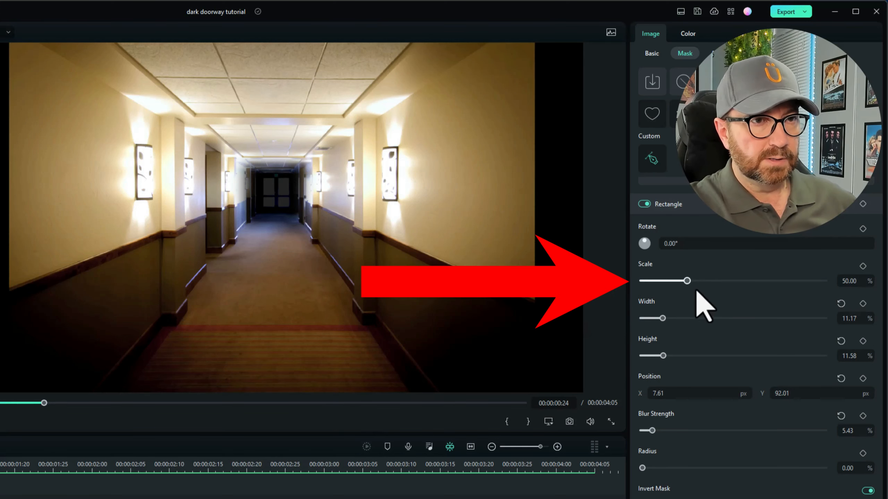
{"action": "left_click", "coordinate": [687, 282]}
{"action": "left_click_drag", "start_coordinate": [698, 282], "coordinate": [704, 281]}
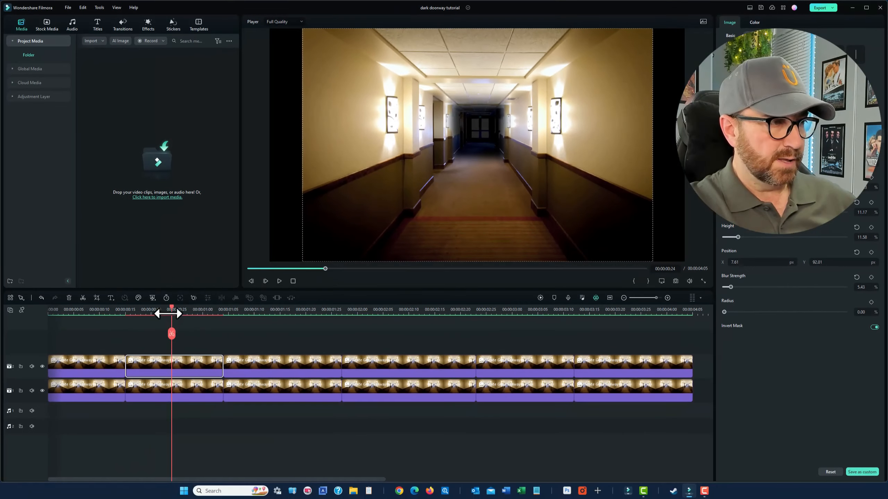
Step: Enlarge the third upper-track segment's rectangle mask to a scale of about 104.48% and shift its Y position to 66.01 px
{"action": "left_click_drag", "start_coordinate": [171, 311], "coordinate": [259, 320]}
{"action": "left_click", "coordinate": [279, 368]}
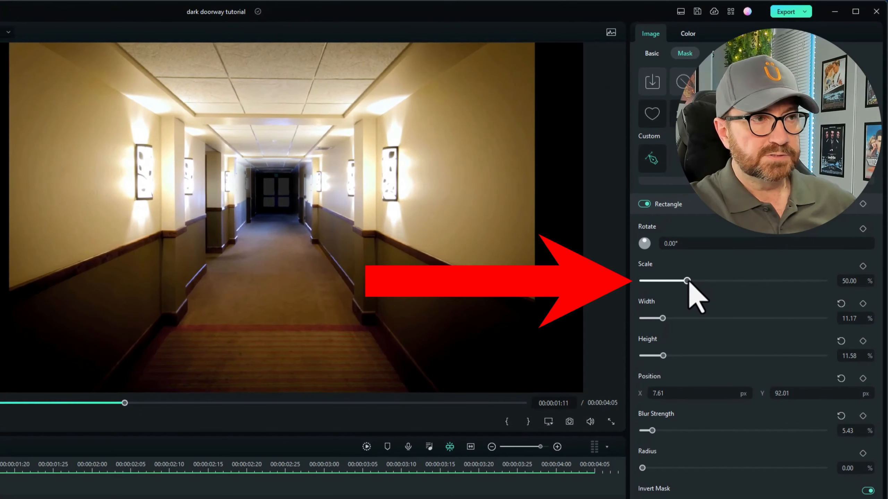
{"action": "left_click_drag", "start_coordinate": [687, 280], "coordinate": [691, 281]}
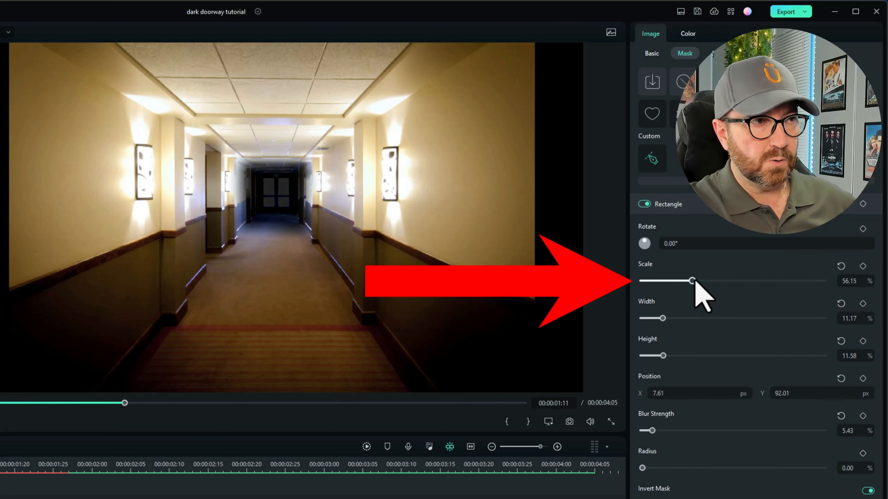
{"action": "left_click_drag", "start_coordinate": [692, 281], "coordinate": [737, 283]}
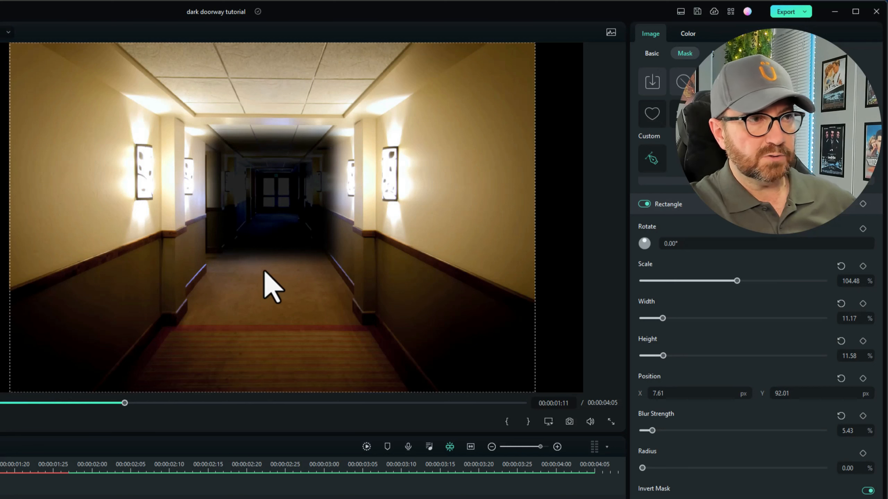
{"action": "left_click_drag", "start_coordinate": [782, 402], "coordinate": [764, 402]}
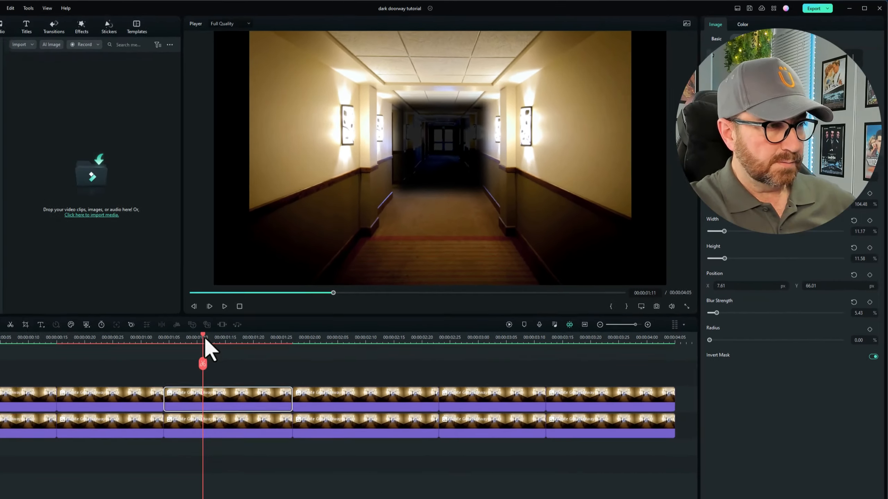
Step: Enlarge the fourth upper-track segment's rectangle mask to a scale of about 180.67% and shift its Y position to 14.01 px
{"action": "left_click_drag", "start_coordinate": [205, 338], "coordinate": [371, 373]}
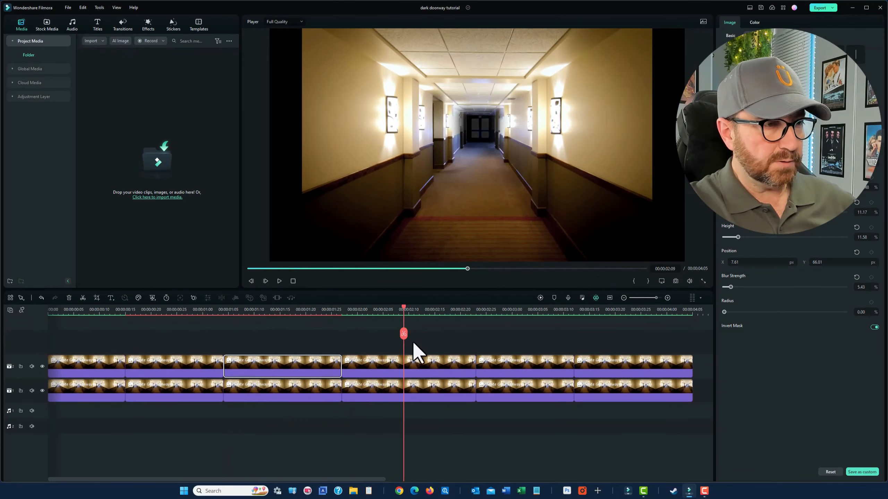
{"action": "left_click", "coordinate": [424, 362]}
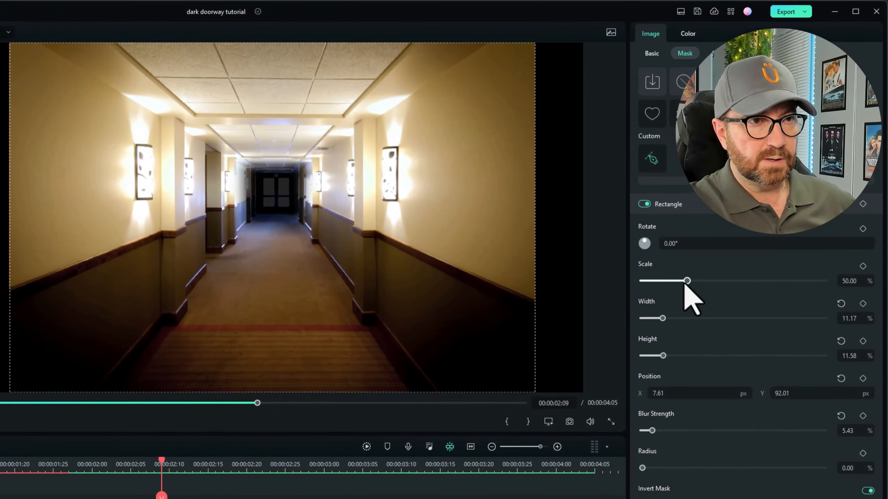
{"action": "left_click_drag", "start_coordinate": [719, 235], "coordinate": [758, 234]}
{"action": "left_click_drag", "start_coordinate": [731, 281], "coordinate": [807, 267]}
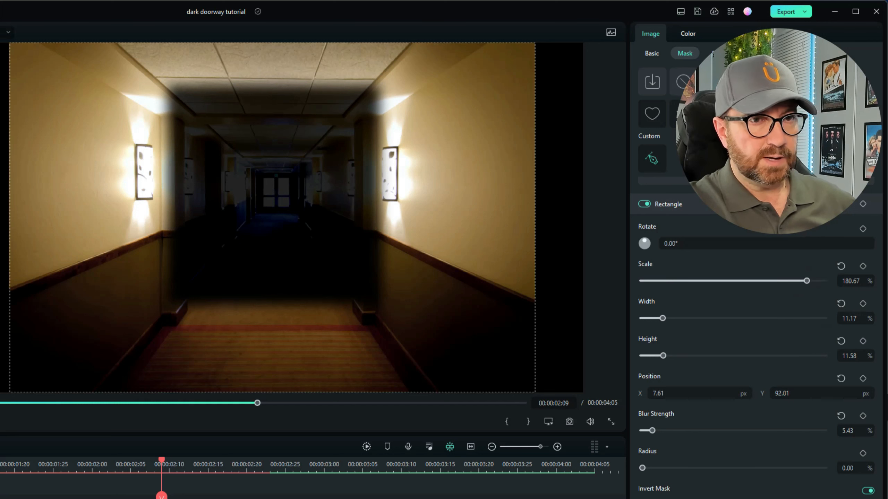
{"action": "left_click_drag", "start_coordinate": [782, 393], "coordinate": [752, 393]}
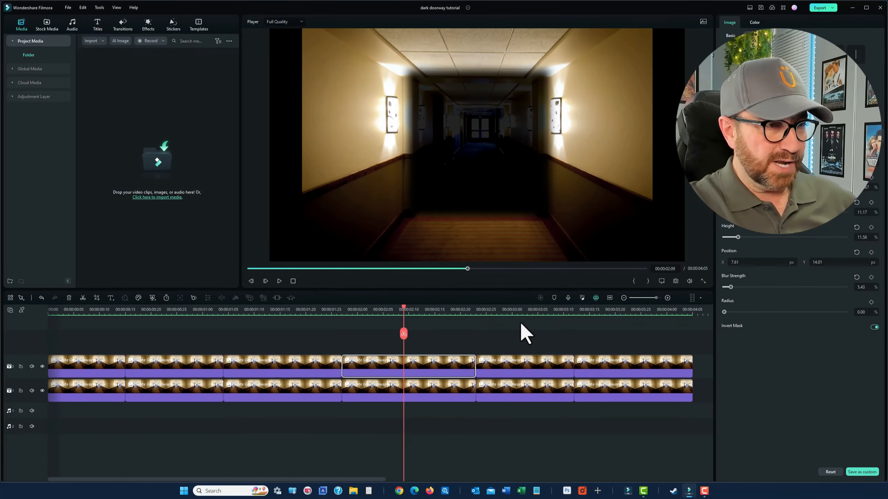
Step: Enlarge the fifth upper-track segment's rectangle mask to 200% scale, about 12.86% width and about 14.29% height
{"action": "left_click", "coordinate": [522, 311]}
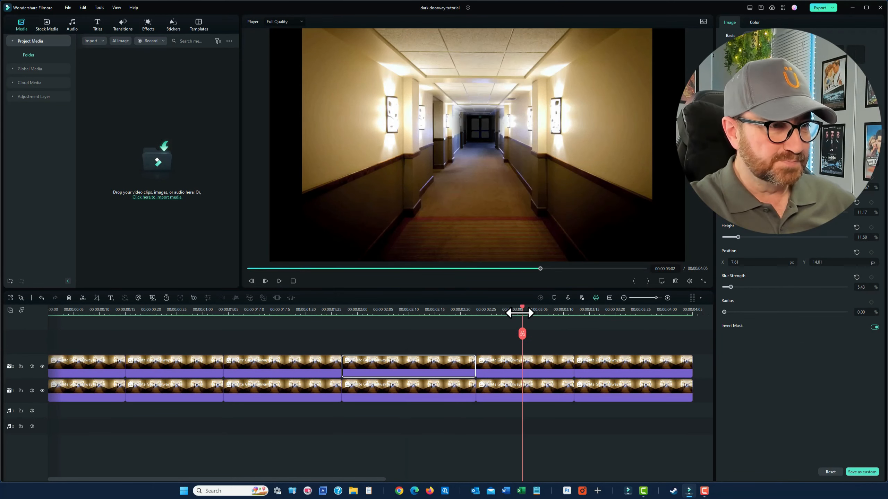
{"action": "left_click", "coordinate": [498, 371]}
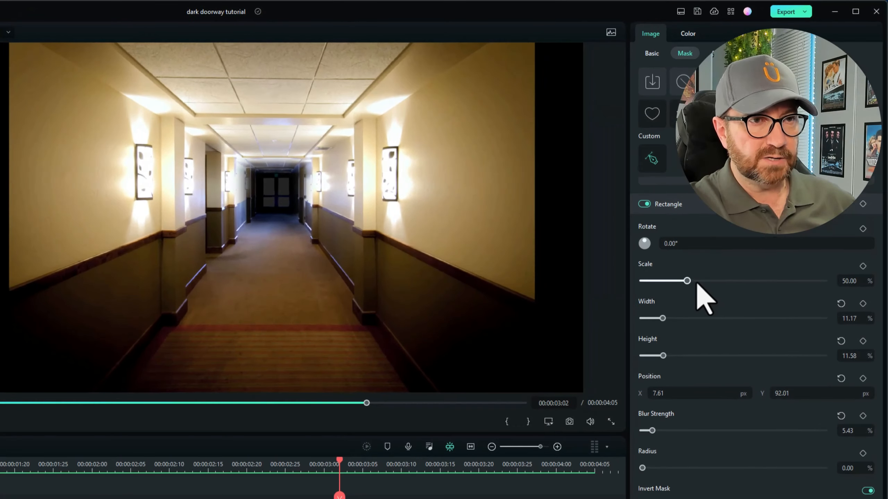
{"action": "left_click_drag", "start_coordinate": [687, 282], "coordinate": [861, 292]}
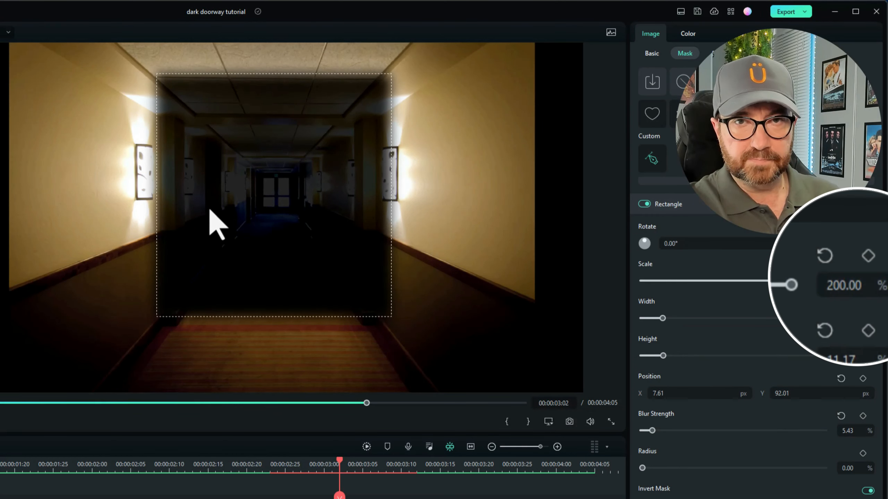
{"action": "left_click_drag", "start_coordinate": [662, 318], "coordinate": [665, 319]}
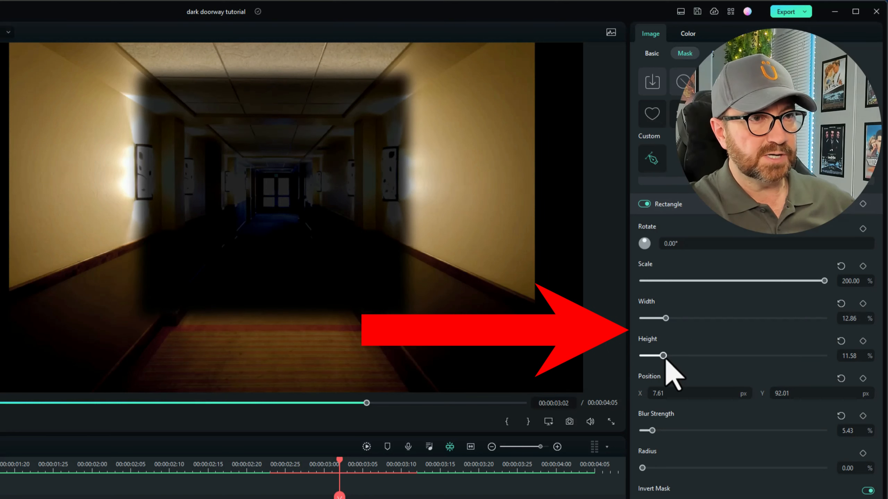
{"action": "left_click_drag", "start_coordinate": [665, 360], "coordinate": [669, 357]}
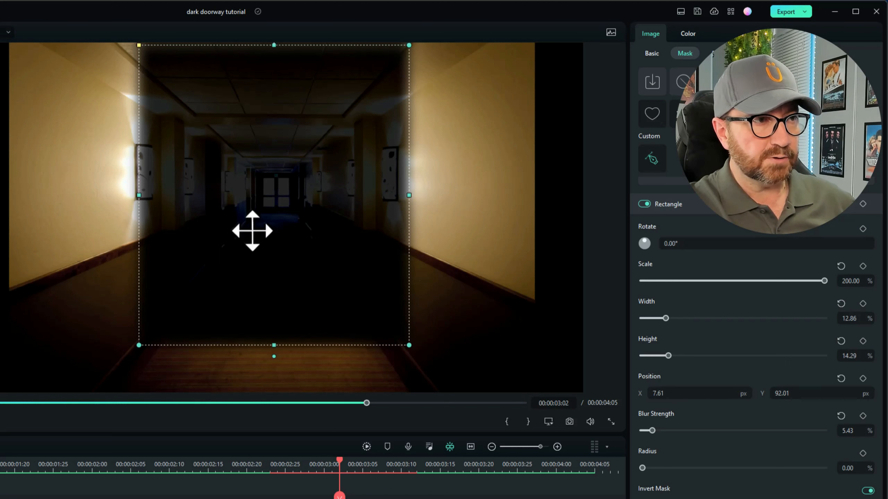
Step: Refine the fifth segment's mask to a Y position of -4.99 px, about 14.25% width and about 14.98% height
{"action": "mouse_move", "coordinate": [274, 346]}
{"action": "left_mouse_down"}
{"action": "mouse_move", "coordinate": [273, 359]}
{"action": "mouse_move", "coordinate": [277, 341]}
{"action": "mouse_move", "coordinate": [280, 359]}
{"action": "mouse_move", "coordinate": [281, 348]}
{"action": "left_mouse_up"}
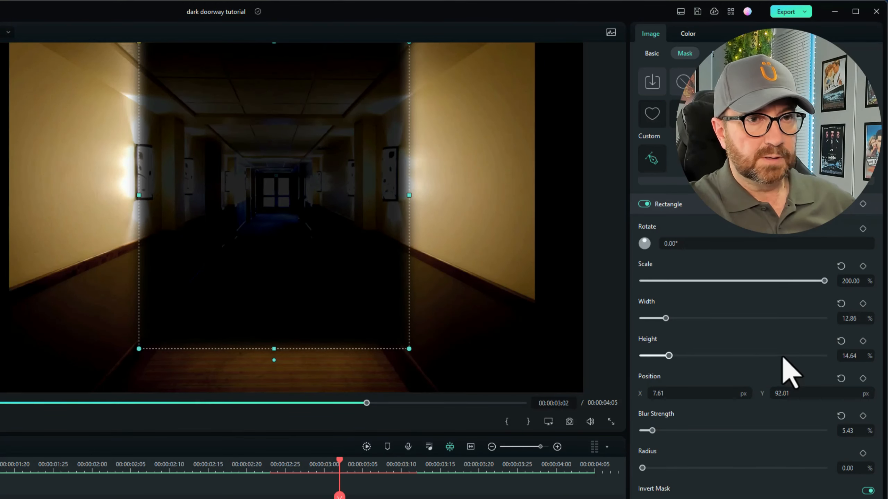
{"action": "left_click_drag", "start_coordinate": [786, 394], "coordinate": [740, 395]}
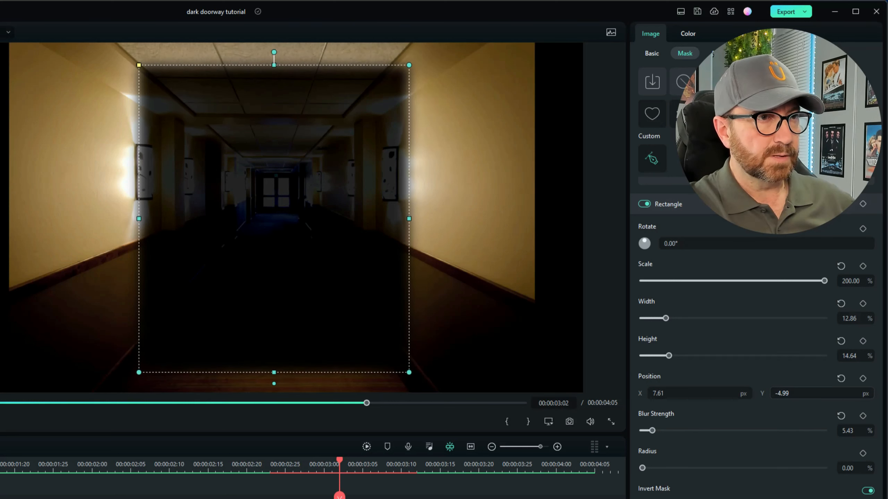
{"action": "left_click", "coordinate": [789, 394]}
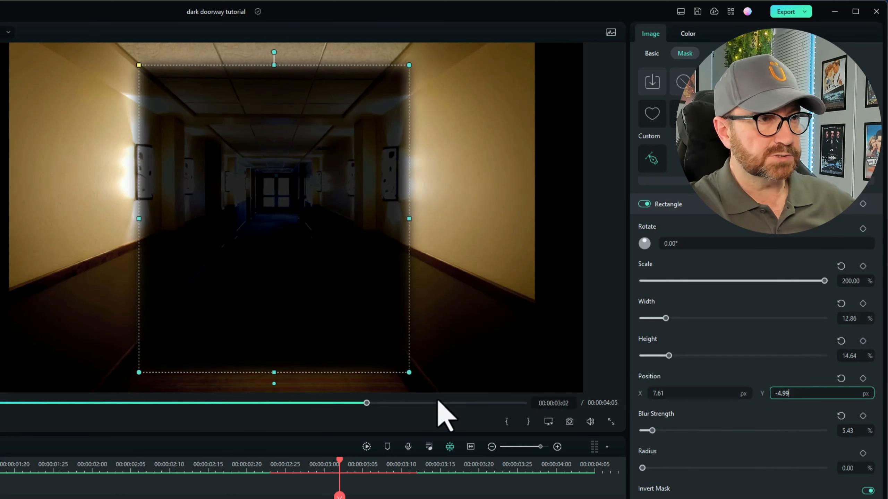
{"action": "left_click_drag", "start_coordinate": [408, 218], "coordinate": [424, 218]}
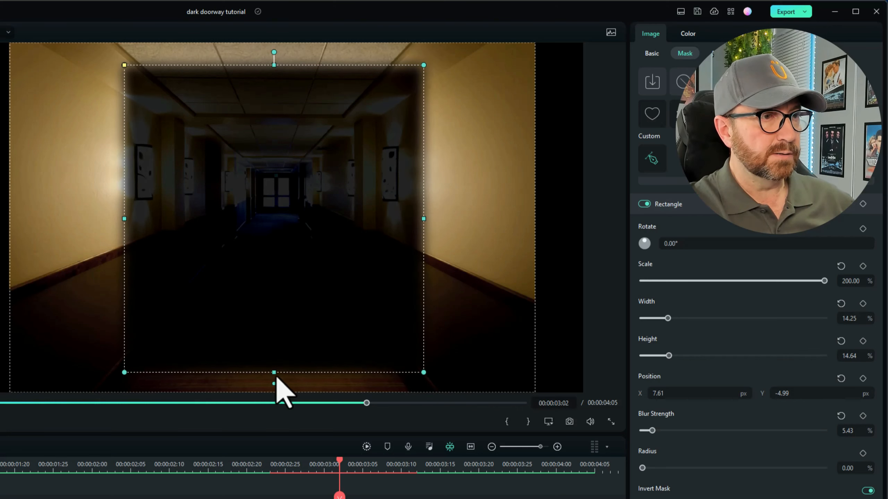
{"action": "left_click_drag", "start_coordinate": [274, 372], "coordinate": [276, 376]}
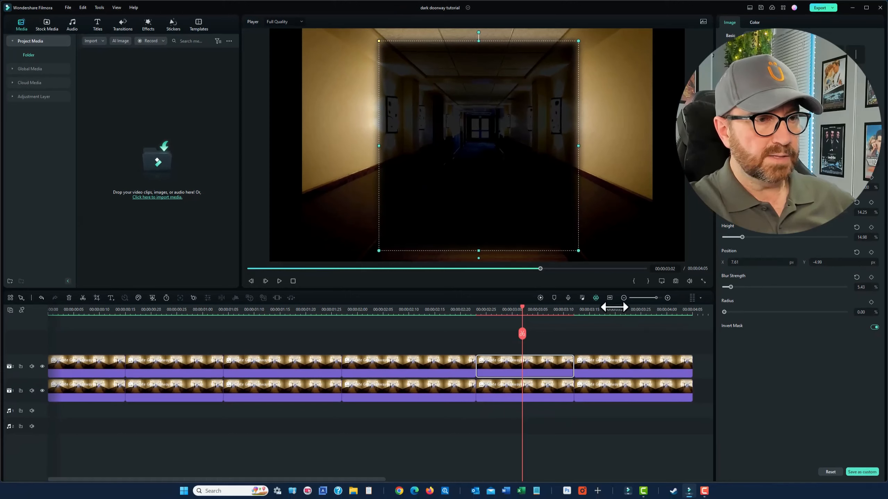
Step: Enlarge the sixth upper-track segment's rectangle mask to 200% scale, 93.14% width and 52% height, and play the sequence from the start
{"action": "left_click", "coordinate": [616, 308]}
{"action": "left_click", "coordinate": [625, 362]}
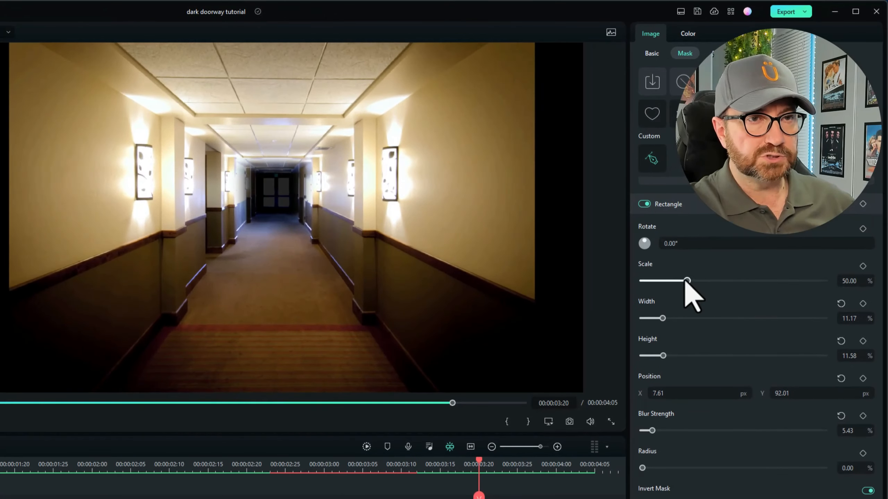
{"action": "left_click_drag", "start_coordinate": [686, 281], "coordinate": [832, 282]}
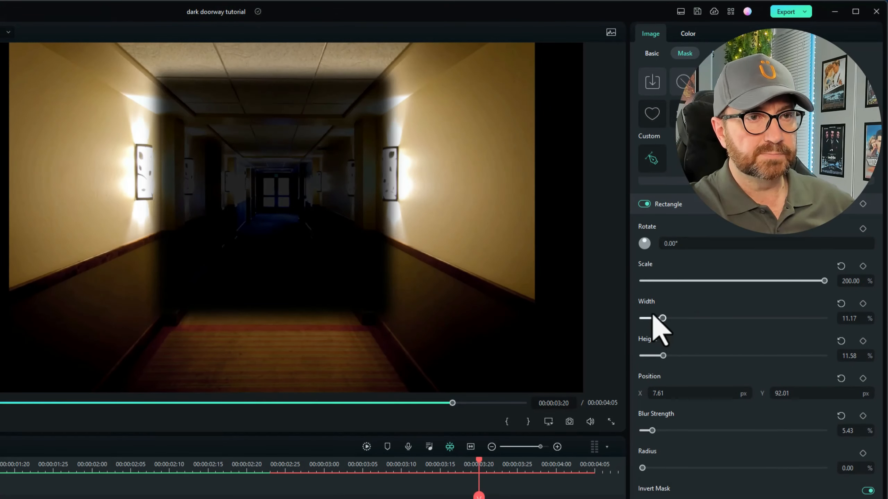
{"action": "left_click_drag", "start_coordinate": [663, 319], "coordinate": [811, 319]}
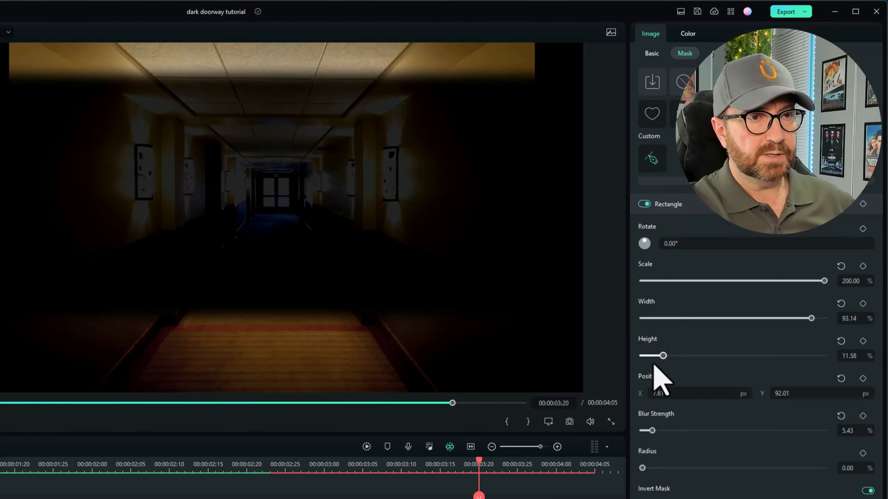
{"action": "left_click_drag", "start_coordinate": [662, 356], "coordinate": [737, 354]}
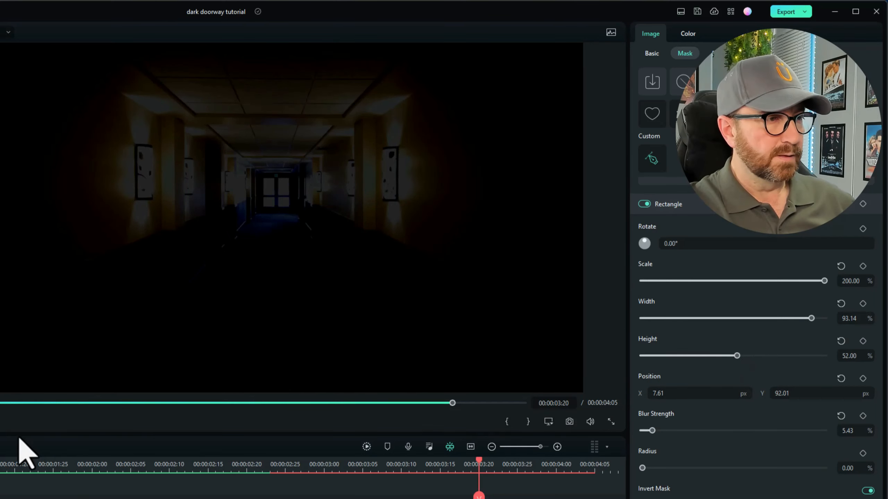
{"action": "key", "text": "Home"}
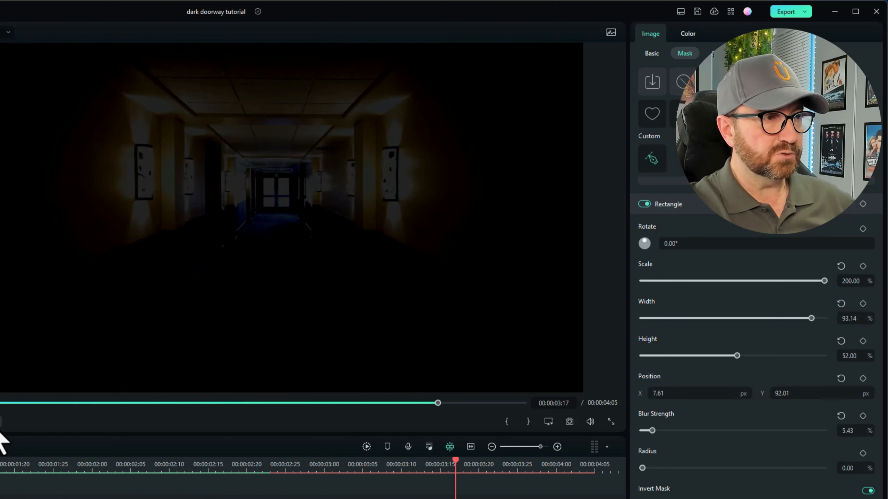
{"action": "key", "text": "space"}
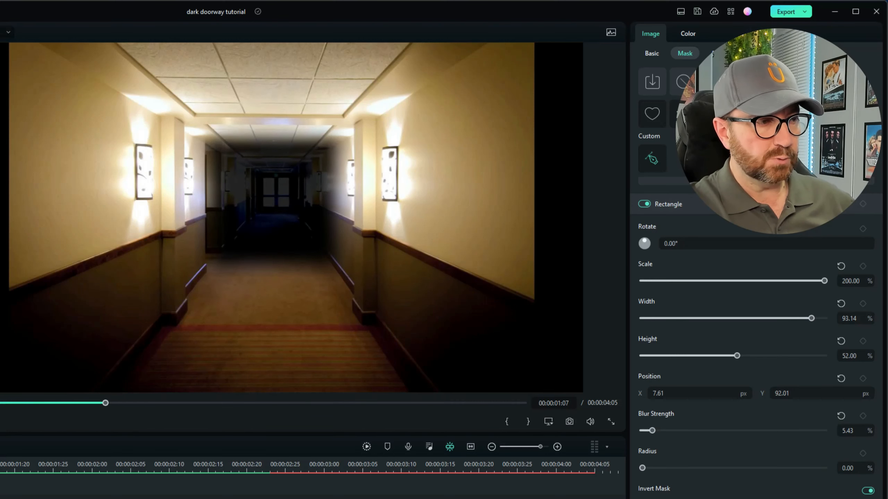
Step: Raise the mask blur strength to about 7.14% on the third upper-track segment and about 9.14% on the fourth
{"action": "left_click", "coordinate": [274, 196]}
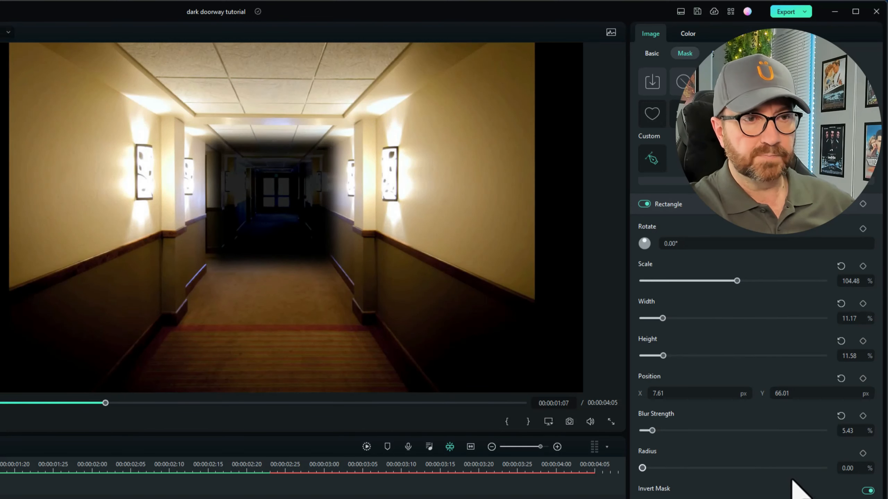
{"action": "left_click_drag", "start_coordinate": [652, 432], "coordinate": [656, 433]}
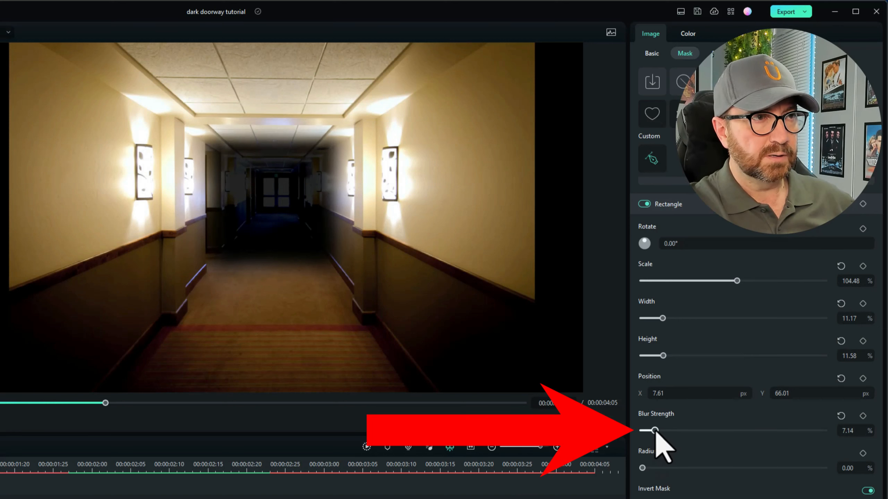
{"action": "left_click", "coordinate": [146, 464]}
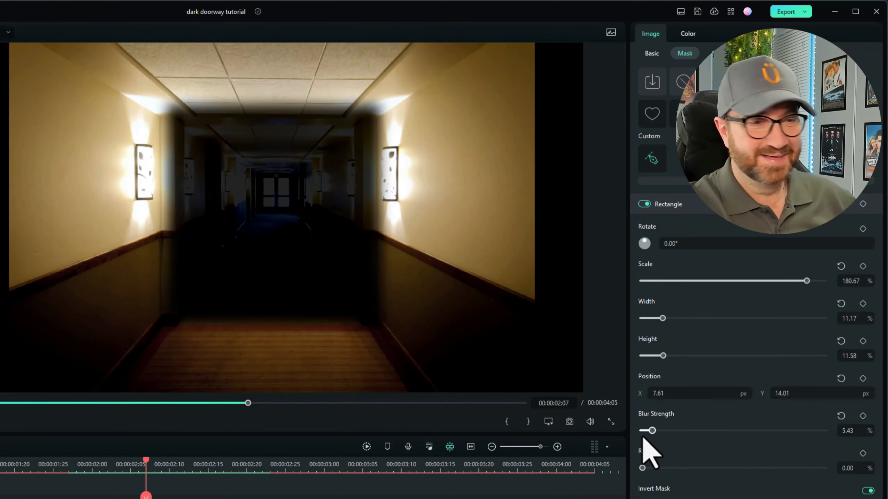
{"action": "left_click_drag", "start_coordinate": [652, 431], "coordinate": [658, 431]}
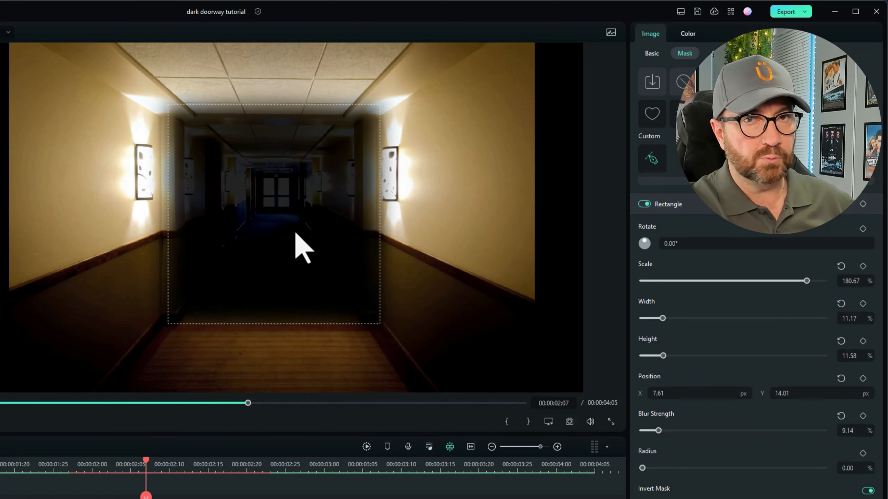
Step: Raise the fifth upper-track segment's mask blur strength to about 11.71%, check the sixth segment, and return to the sequence start
{"action": "left_click", "coordinate": [322, 465]}
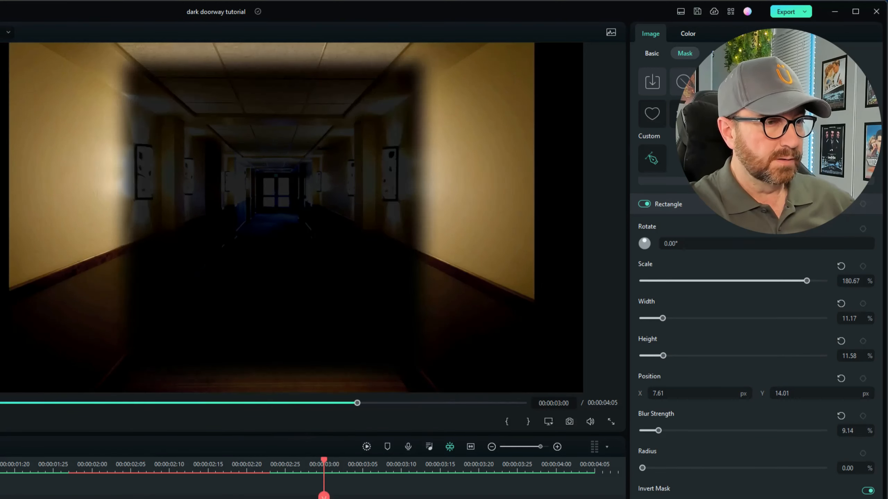
{"action": "left_click_drag", "start_coordinate": [652, 433], "coordinate": [657, 434]}
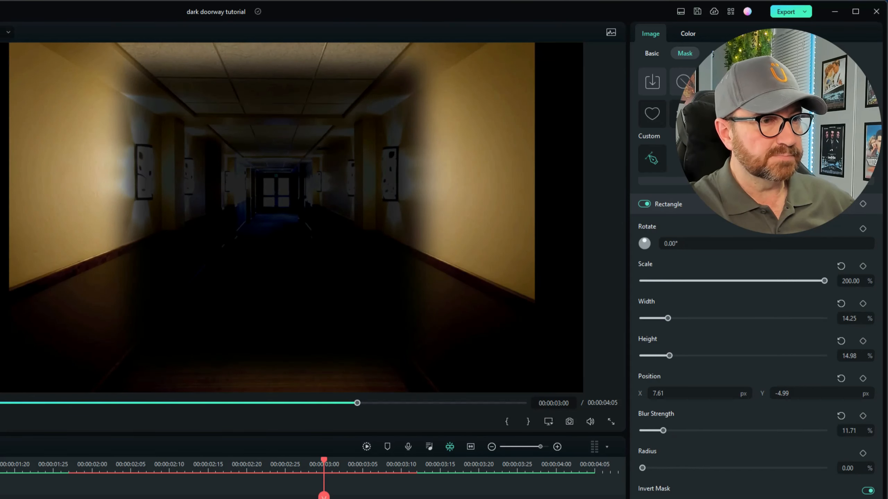
{"action": "left_click", "coordinate": [492, 470]}
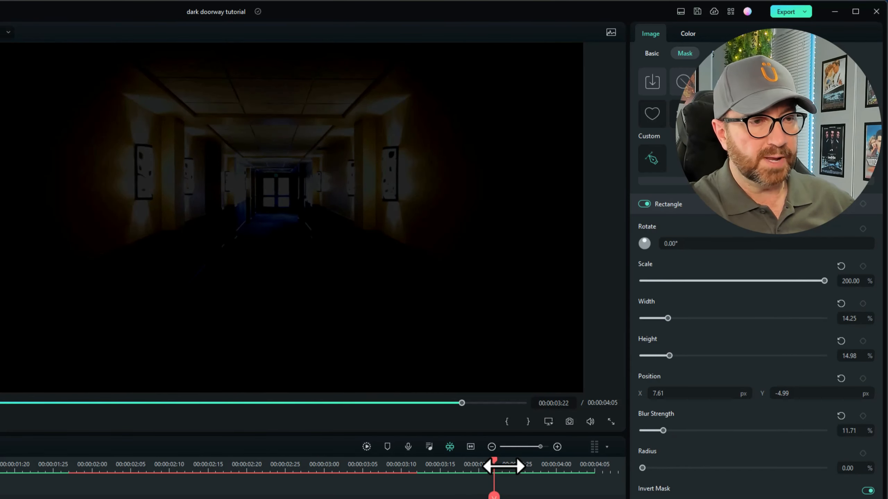
{"action": "key", "text": "Home"}
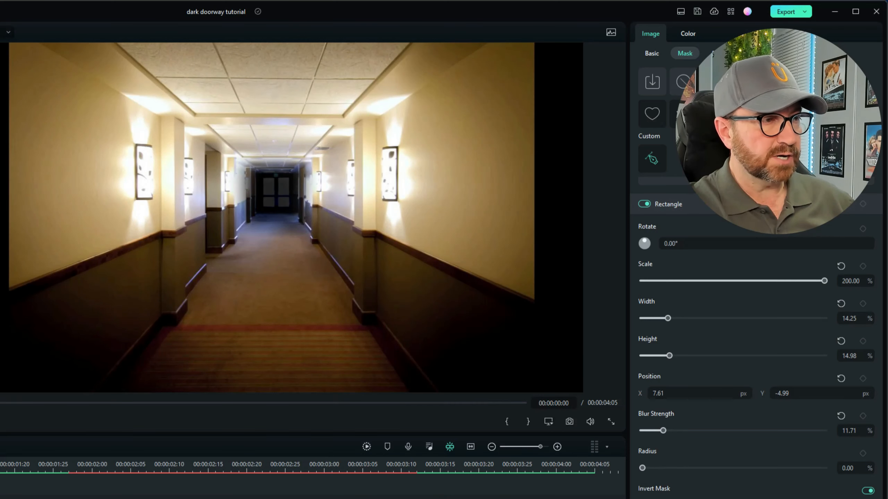
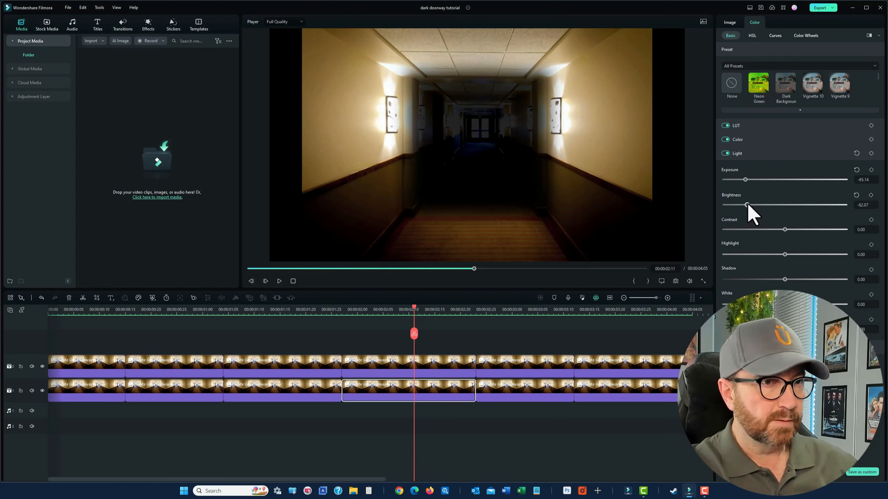
Step: Lower the brightness of the fourth lower-track segment to about -74.71 and of the fifth to about -78.16
{"action": "left_click_drag", "start_coordinate": [747, 206], "coordinate": [746, 205]}
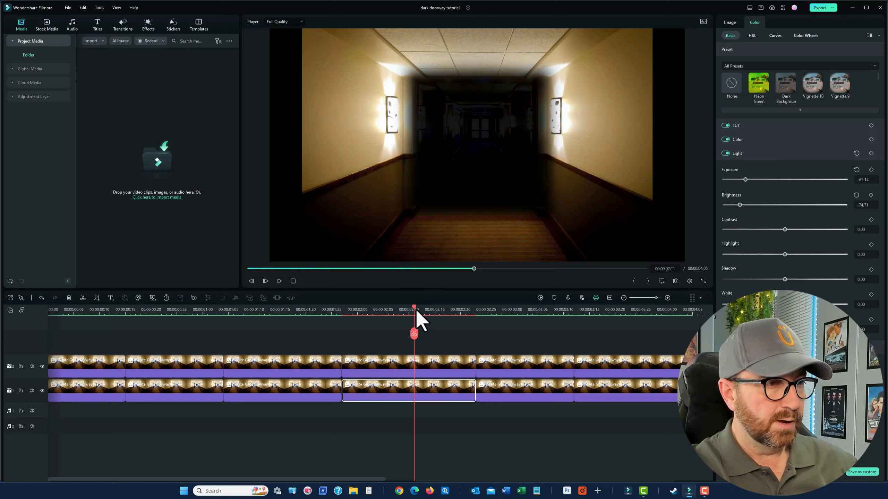
{"action": "left_click_drag", "start_coordinate": [415, 309], "coordinate": [515, 318]}
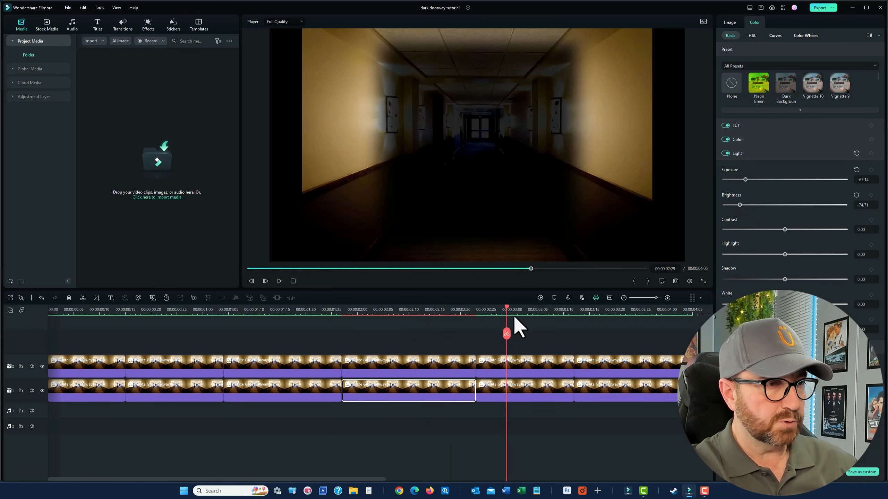
{"action": "left_click", "coordinate": [509, 394]}
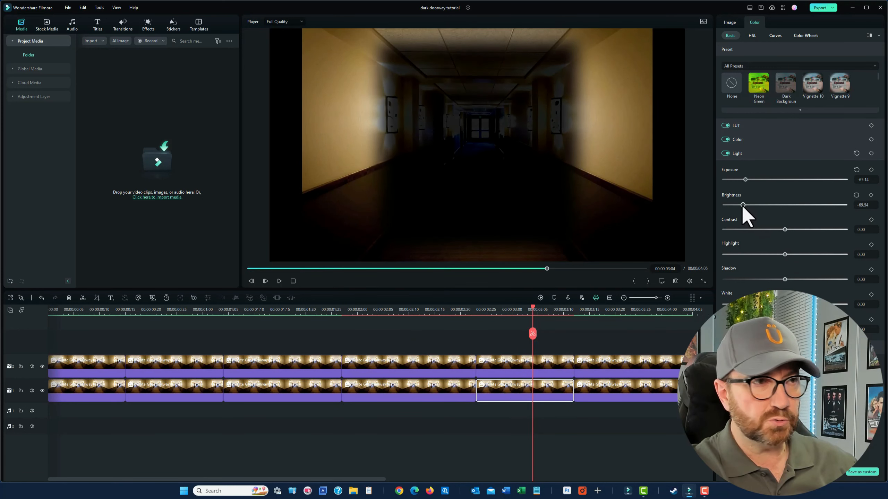
{"action": "left_click_drag", "start_coordinate": [743, 205], "coordinate": [737, 203]}
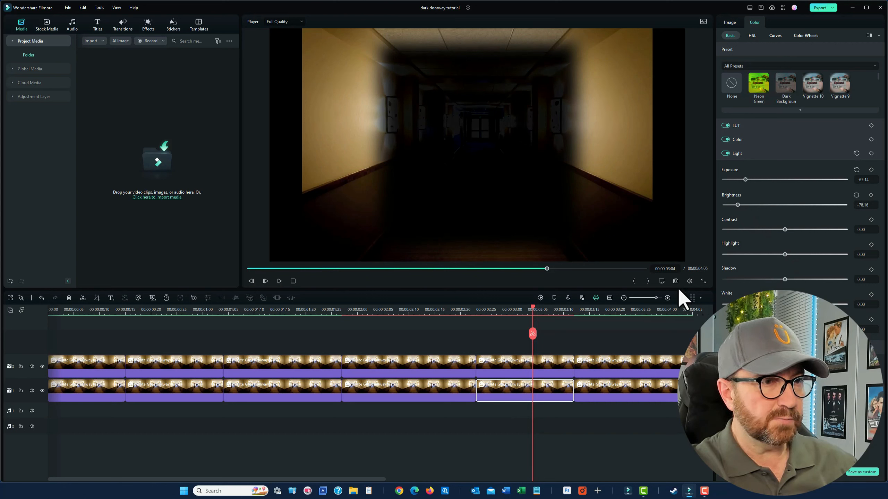
Step: Set the sixth lower-track segment's brightness to -100 and play back the whole sequence from the start
{"action": "left_click", "coordinate": [605, 310]}
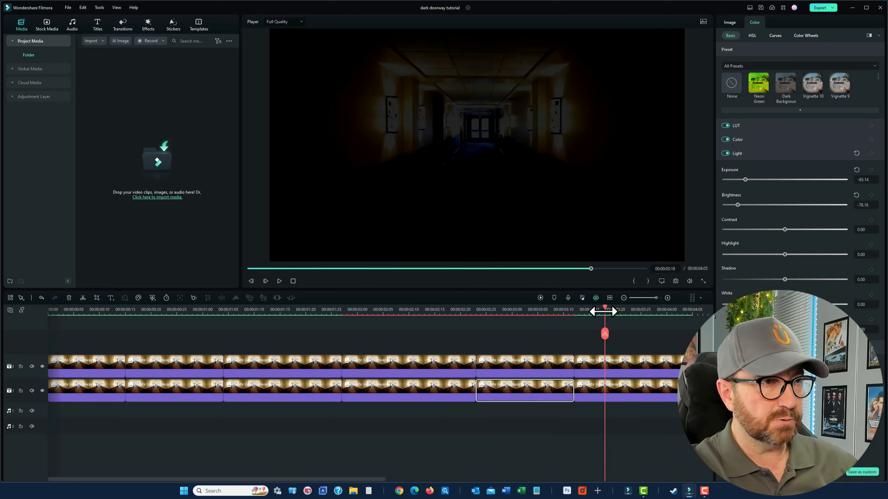
{"action": "left_click", "coordinate": [645, 391]}
{"action": "left_click_drag", "start_coordinate": [747, 205], "coordinate": [715, 205]}
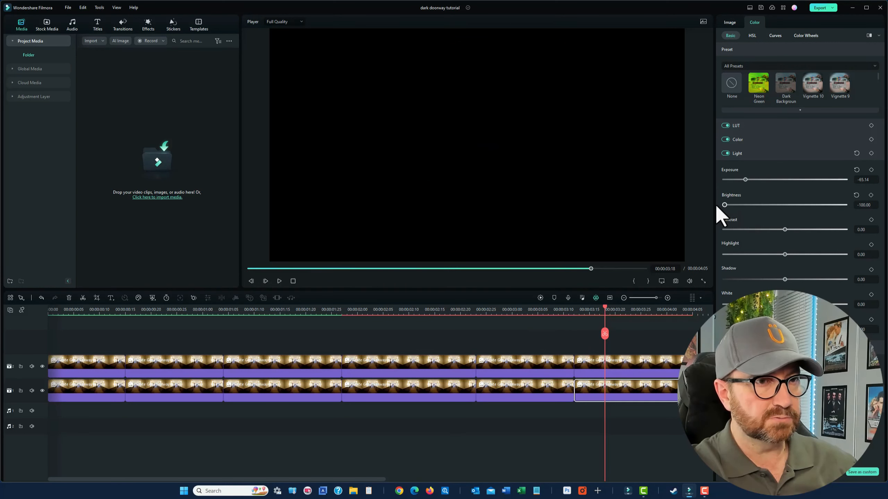
{"action": "left_click", "coordinate": [293, 282]}
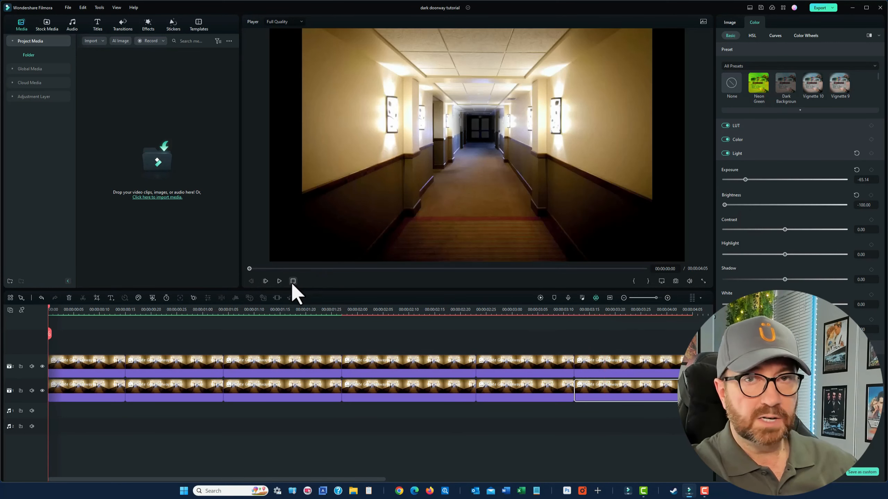
{"action": "left_click", "coordinate": [279, 281]}
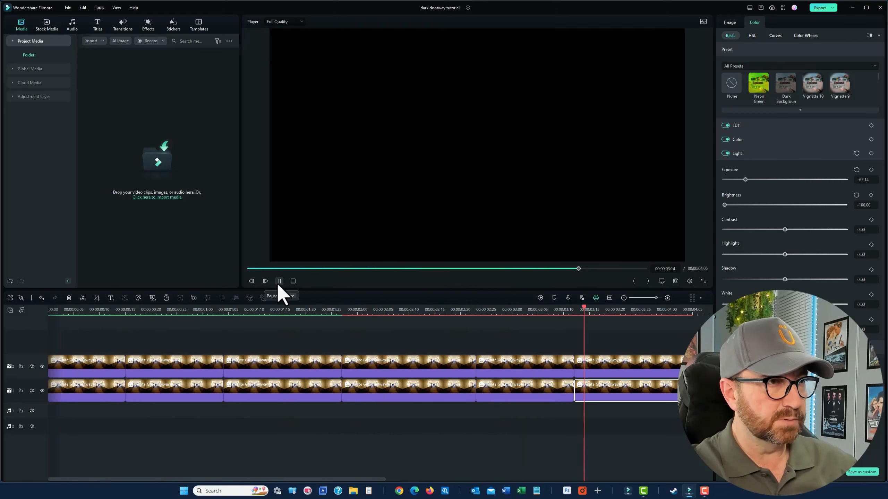
{"action": "left_click", "coordinate": [293, 281]}
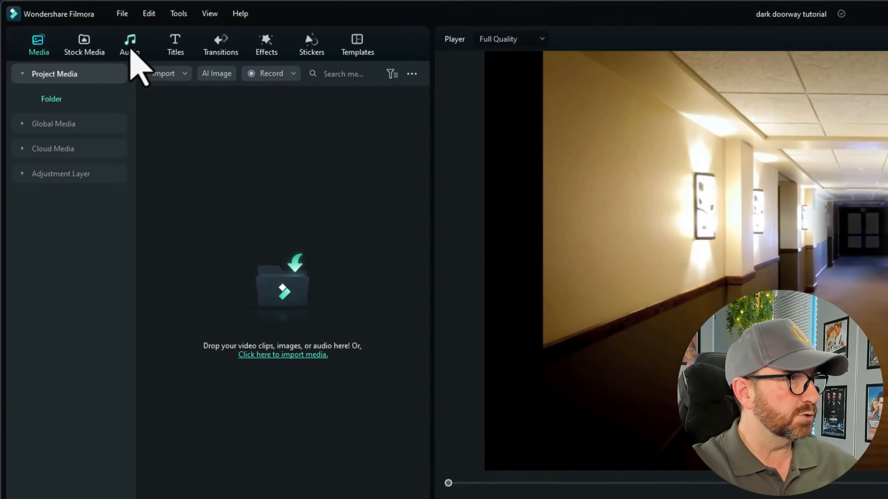
Step: Search the sound effects library for "light switch"
{"action": "left_click", "coordinate": [131, 50]}
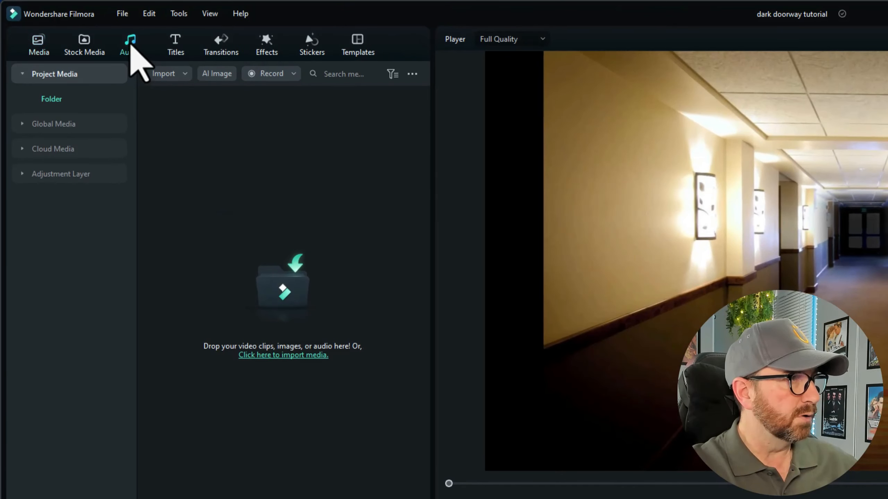
{"action": "left_click", "coordinate": [62, 103]}
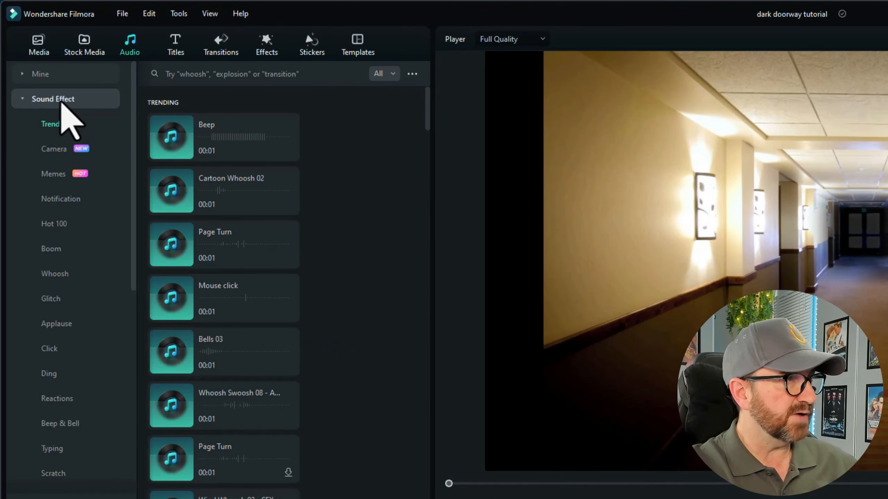
{"action": "left_click", "coordinate": [179, 75]}
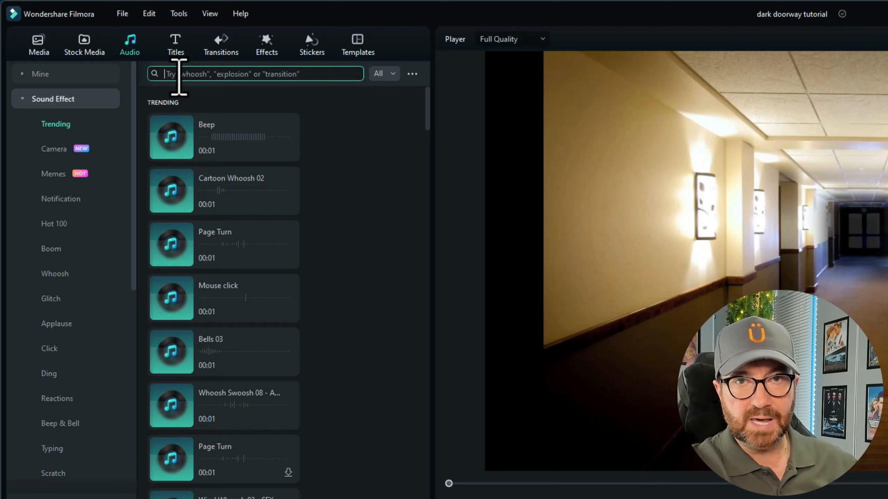
{"action": "type", "text": "ligh"}
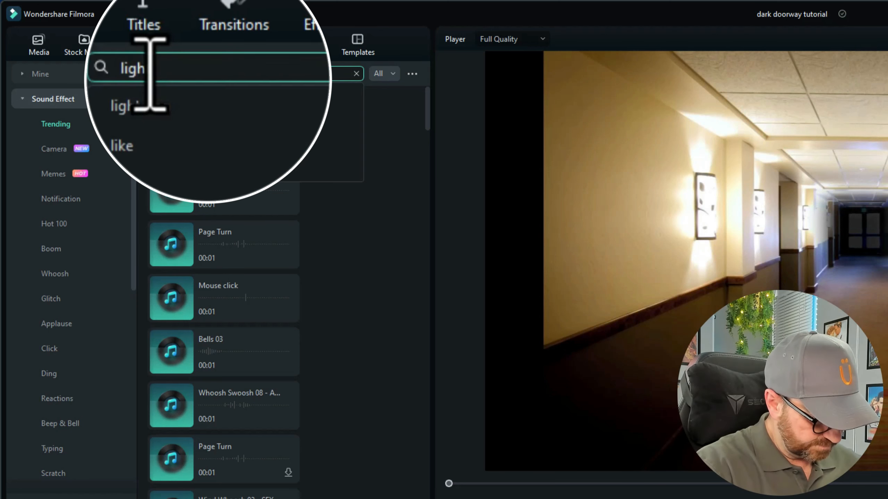
{"action": "type", "text": "t switch"}
{"action": "key", "text": "Return"}
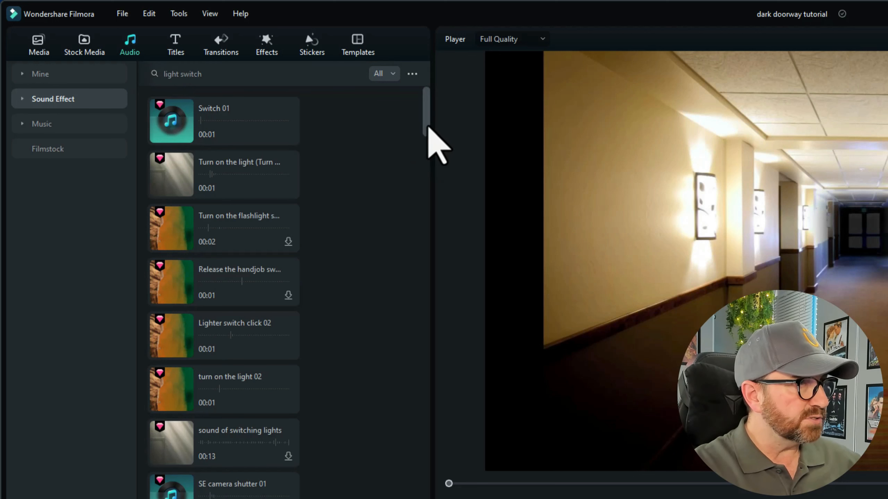
Step: Place the "turn on the light 02" sound effect on the first audio track at the start of the second segment
{"action": "scroll", "coordinate": [427, 133], "scroll_direction": "down", "scroll_amount": 1}
{"action": "left_click_drag", "start_coordinate": [426, 131], "coordinate": [427, 147]}
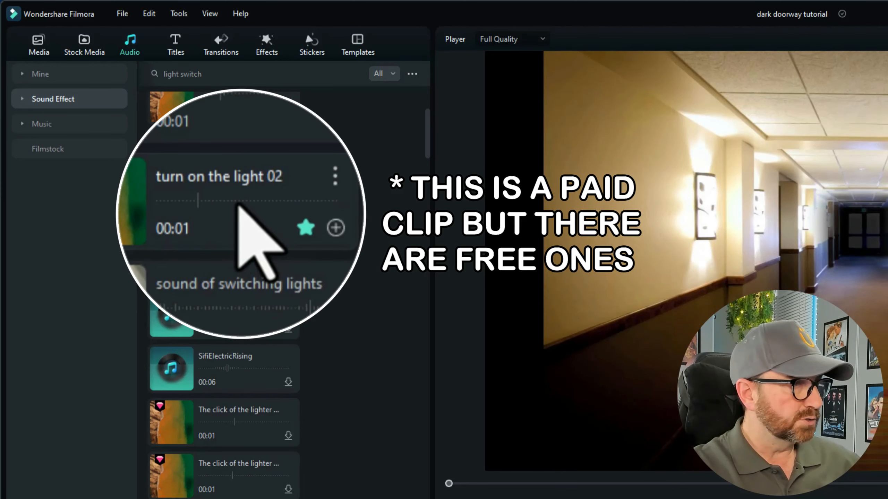
{"action": "left_click_drag", "start_coordinate": [239, 211], "coordinate": [225, 498]}
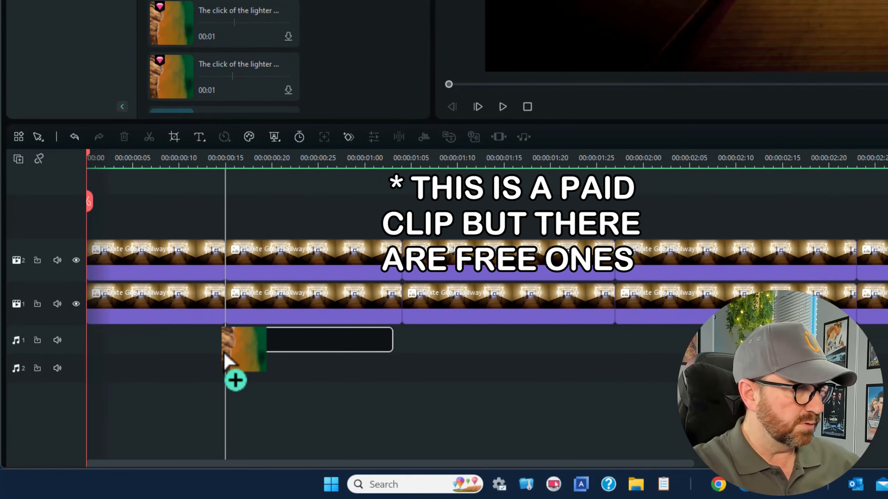
{"action": "left_click_drag", "start_coordinate": [224, 353], "coordinate": [228, 364]}
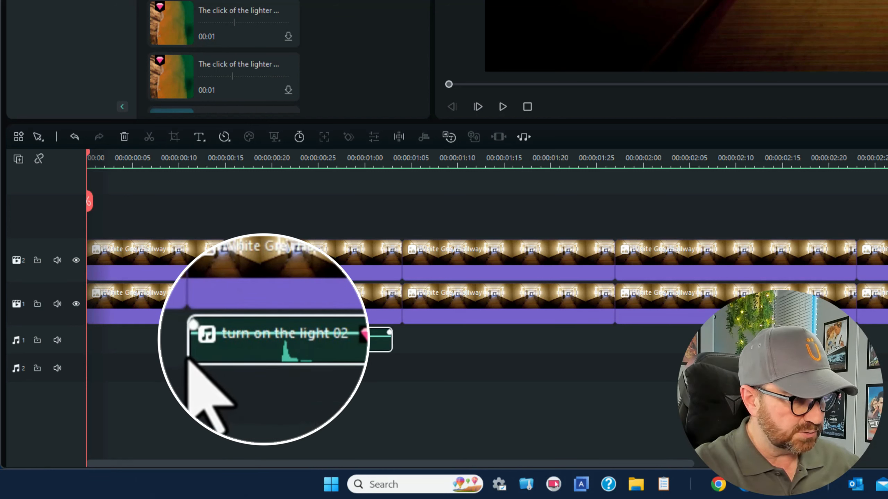
Step: Trim the silent beginning off the "turn on the light 02" clip, realign it with the second segment's start, and play it back
{"action": "left_click_drag", "start_coordinate": [208, 362], "coordinate": [265, 383]}
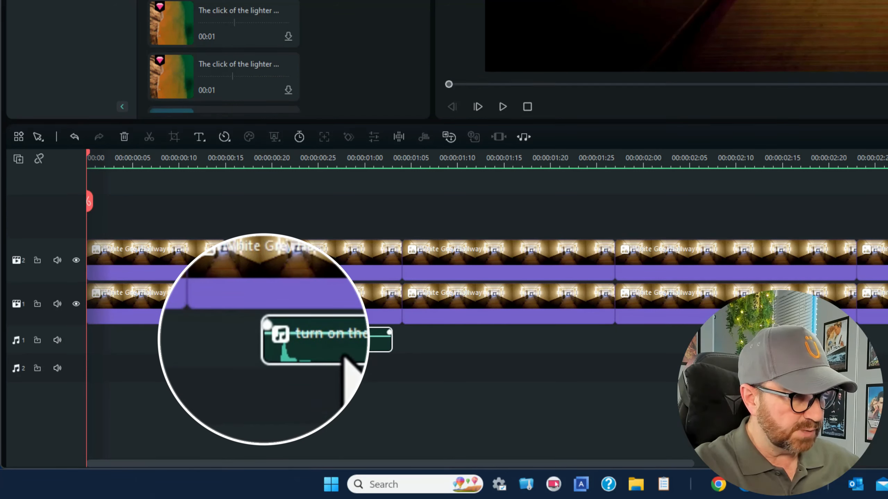
{"action": "left_click_drag", "start_coordinate": [316, 357], "coordinate": [241, 385]}
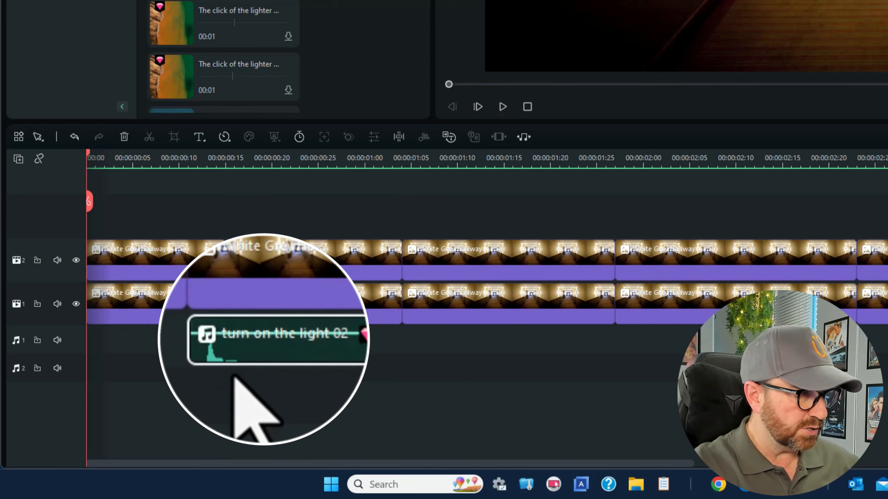
{"action": "left_click", "coordinate": [206, 163]}
{"action": "key", "text": "space"}
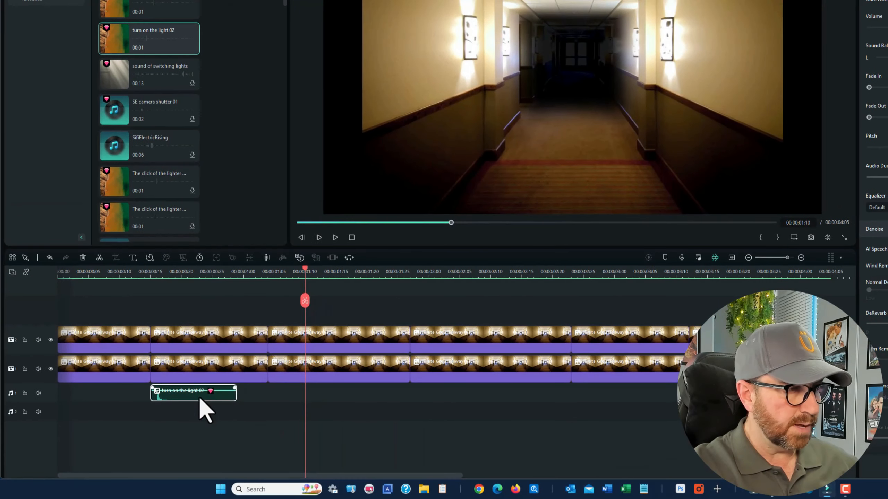
Step: Copy the trimmed "turn on the light 02" clip and paste it on the first audio track at 00:00:01:03, one frame before the third segment
{"action": "right_click", "coordinate": [201, 397]}
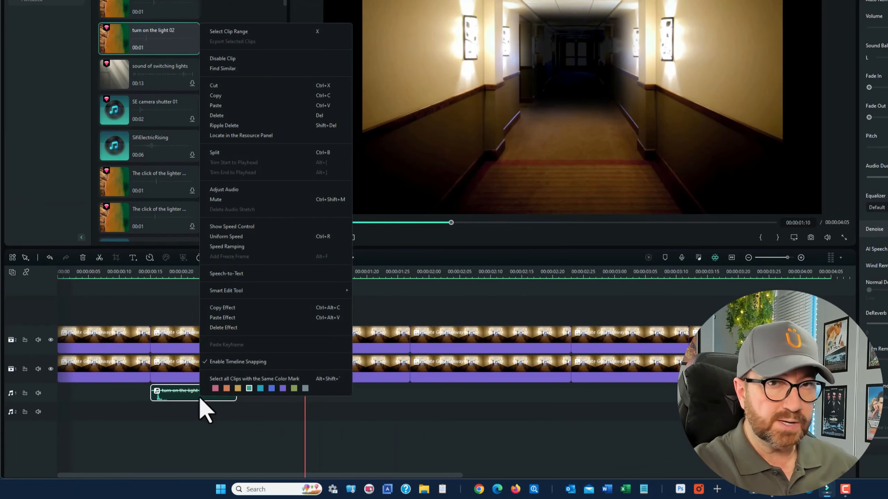
{"action": "left_click", "coordinate": [227, 97]}
{"action": "left_click_drag", "start_coordinate": [307, 269], "coordinate": [268, 289]}
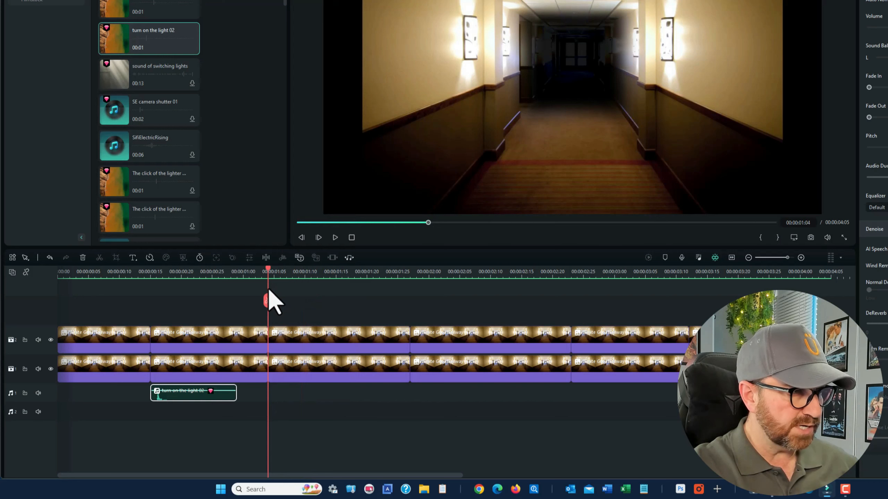
{"action": "left_click", "coordinate": [266, 271]}
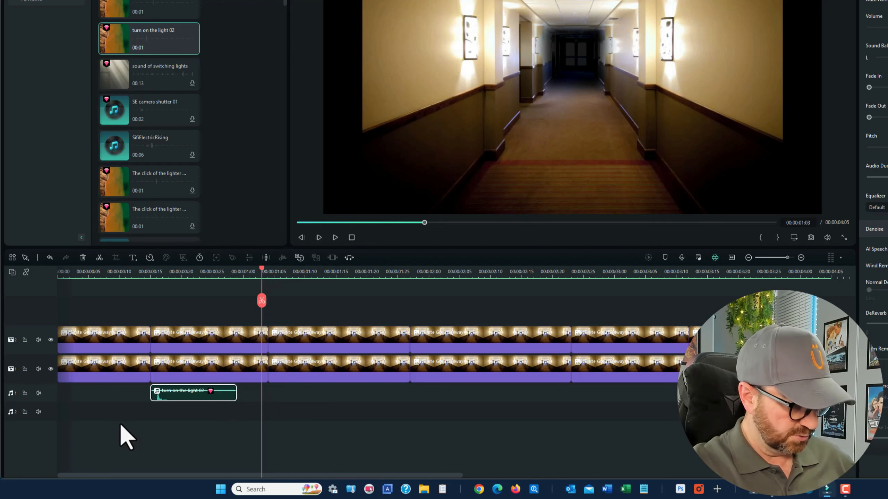
{"action": "key", "text": "ctrl+v"}
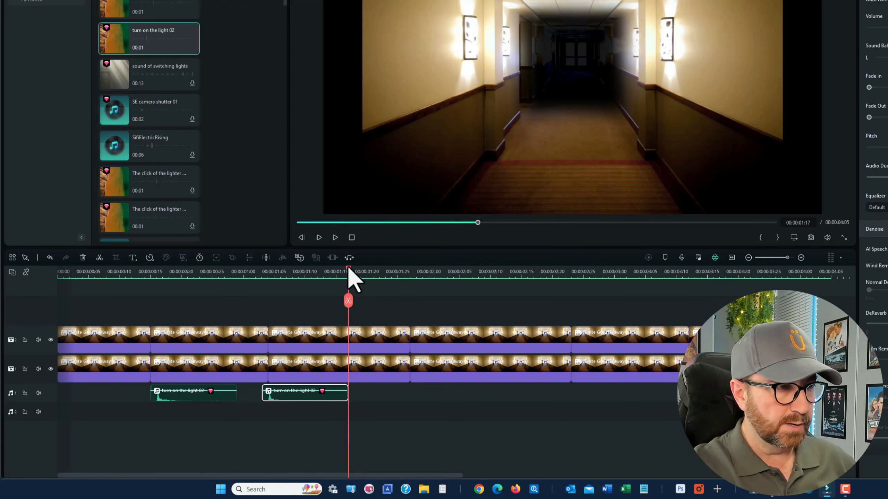
Step: Paste another copy of the light-switch sound at 00:00:01:26, just before the fourth segment begins
{"action": "left_click_drag", "start_coordinate": [349, 269], "coordinate": [405, 272]}
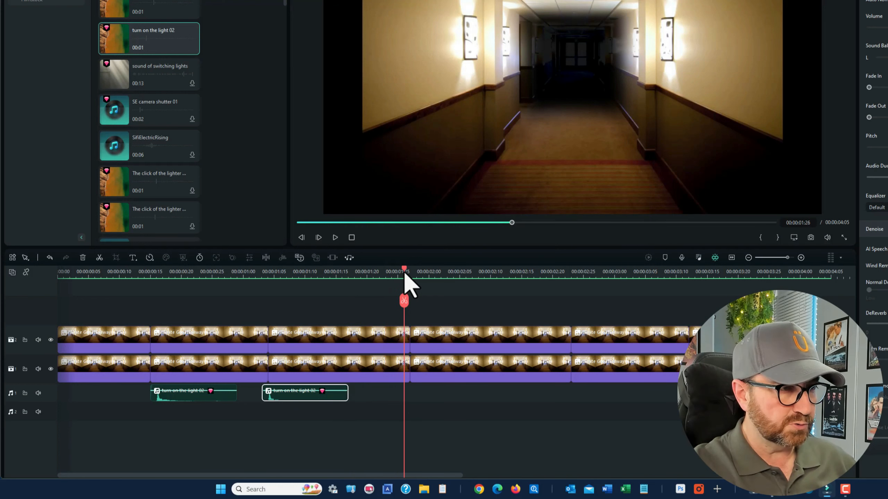
{"action": "left_click", "coordinate": [419, 367]}
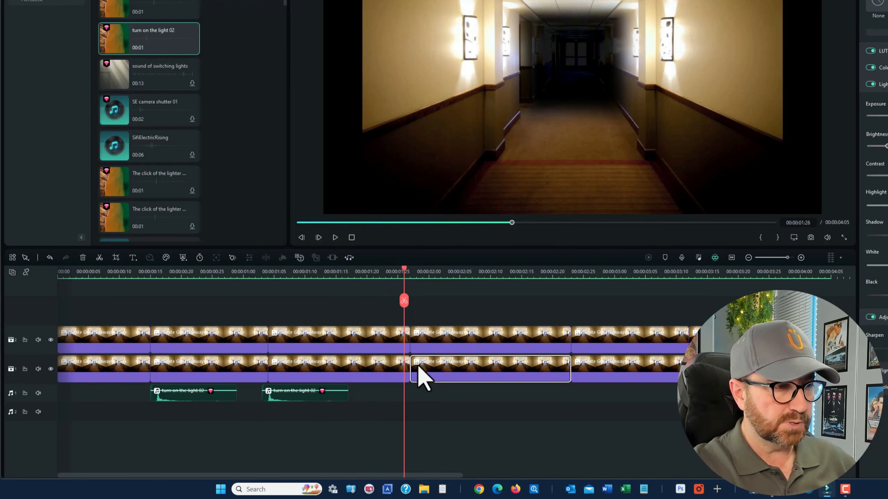
{"action": "right_click", "coordinate": [404, 398]}
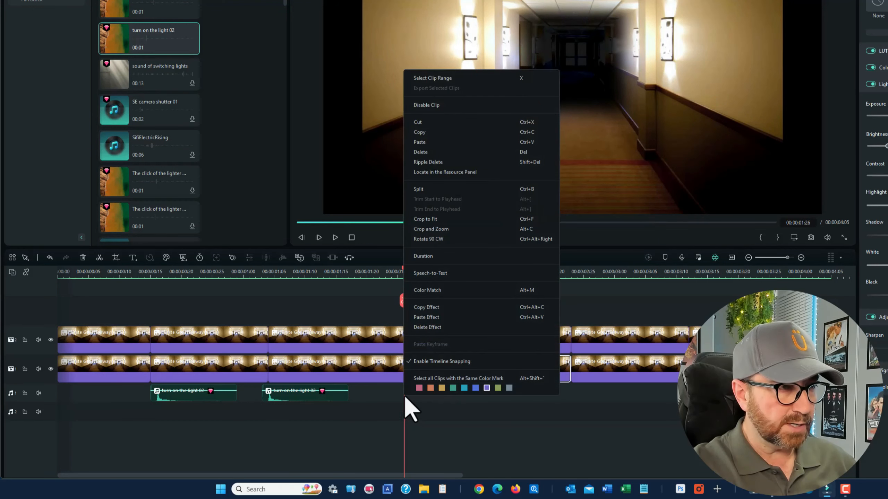
{"action": "left_click", "coordinate": [438, 143]}
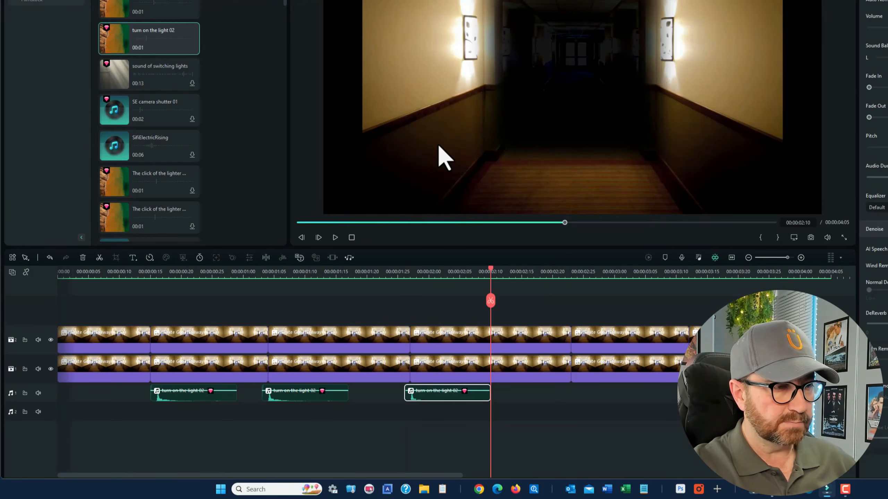
Step: Paste copies of the light-switch sound at 00:00:02:22 and 00:00:03:11, just before the fifth and sixth segments
{"action": "left_click_drag", "start_coordinate": [493, 271], "coordinate": [564, 281]}
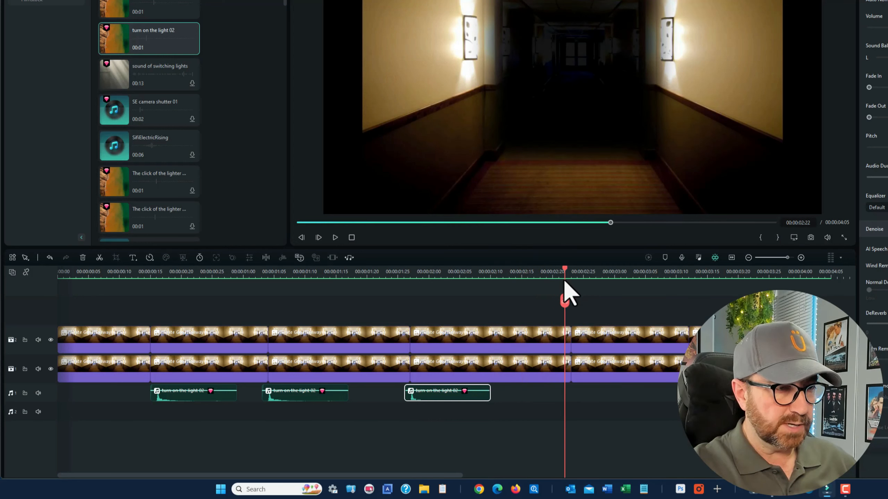
{"action": "right_click", "coordinate": [566, 394]}
{"action": "left_click", "coordinate": [582, 103]}
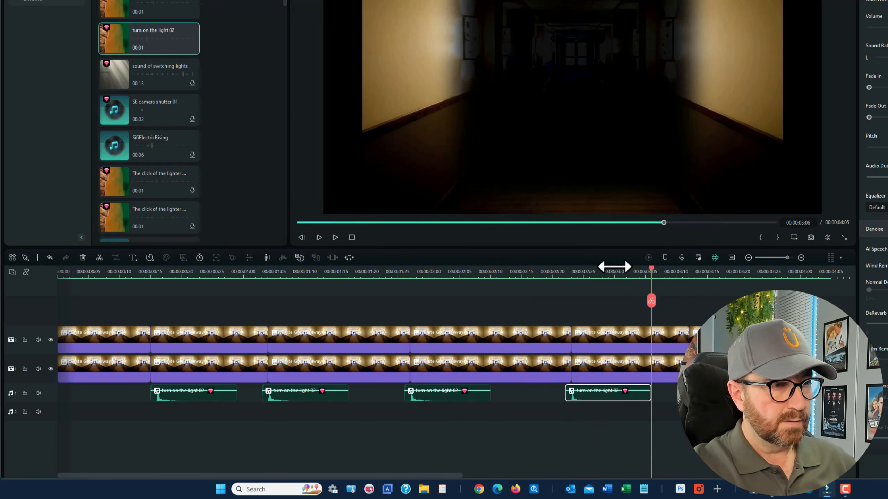
{"action": "left_click_drag", "start_coordinate": [651, 274], "coordinate": [684, 278]}
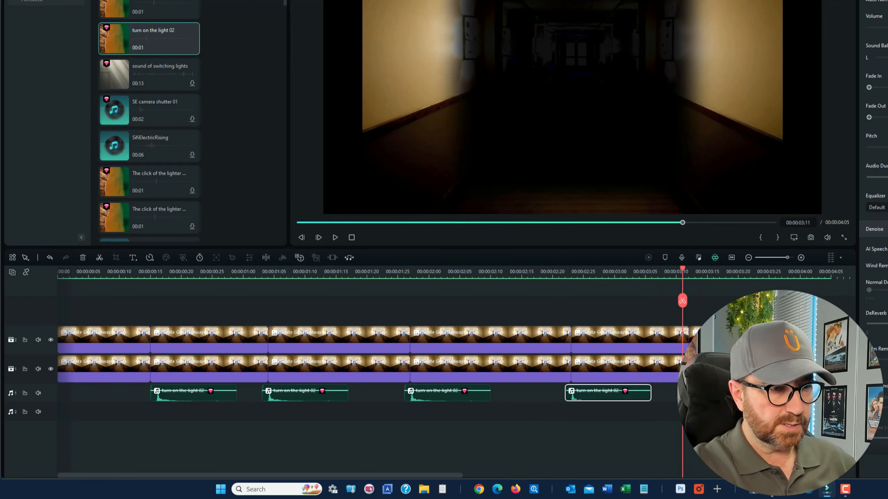
{"action": "right_click", "coordinate": [681, 394]}
{"action": "left_click", "coordinate": [713, 105]}
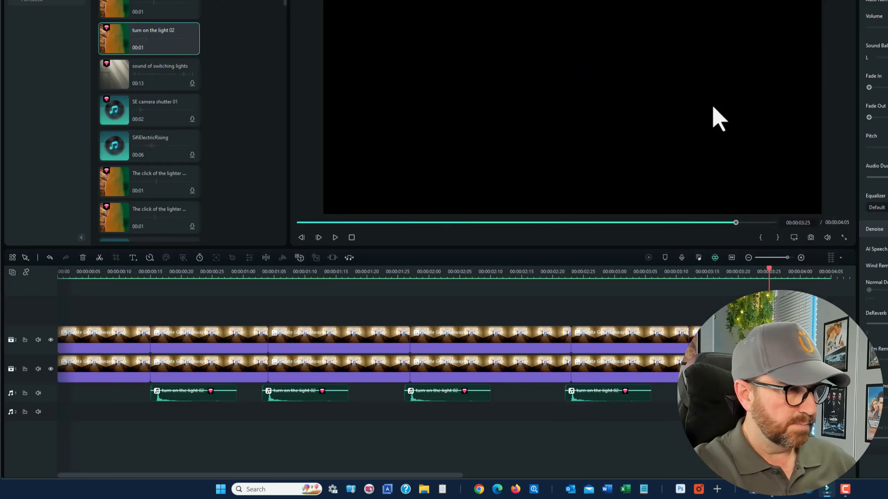
Step: Move the first "turn on the light 02" clip one frame earlier so it starts just before the second segment
{"action": "left_click", "coordinate": [191, 400]}
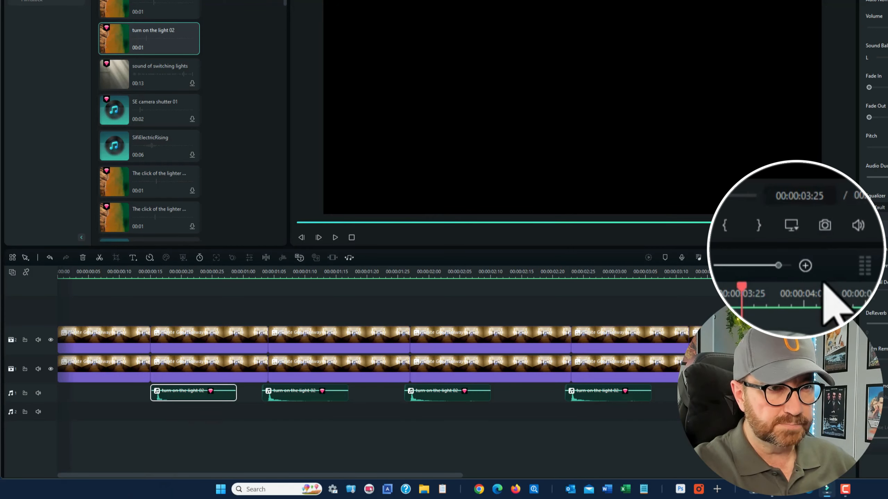
{"action": "left_click", "coordinate": [806, 266]}
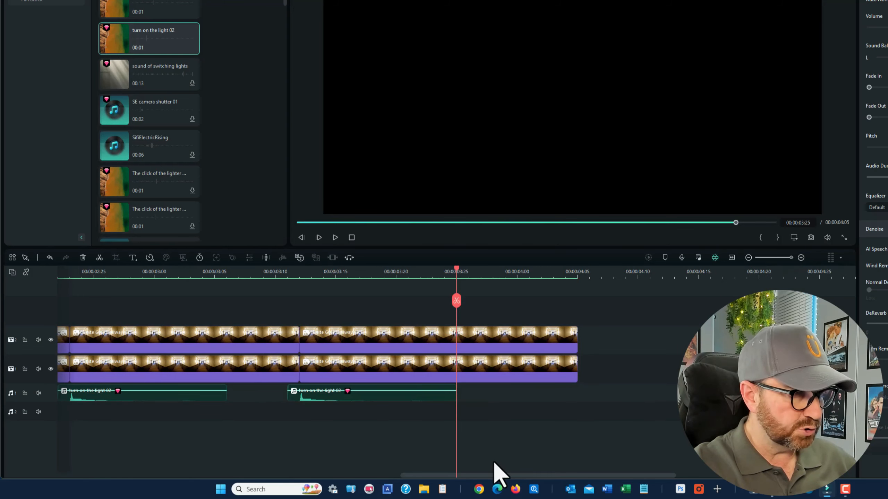
{"action": "left_click_drag", "start_coordinate": [495, 476], "coordinate": [148, 467]}
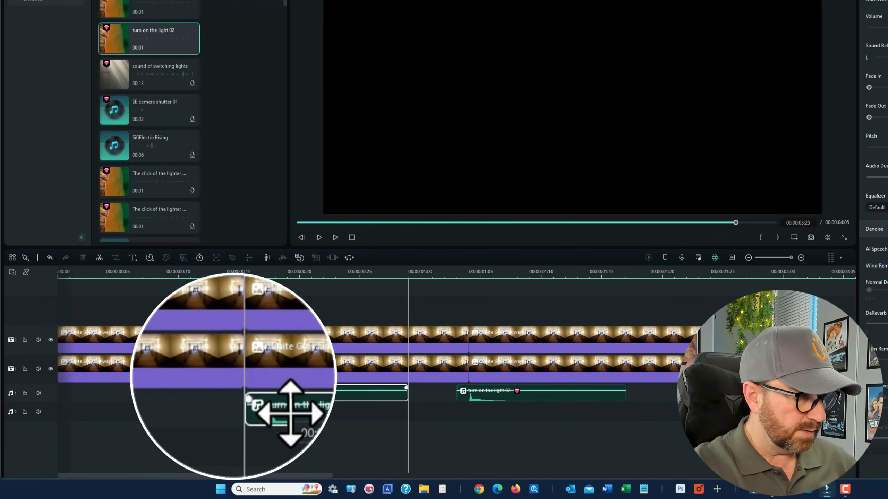
{"action": "left_click_drag", "start_coordinate": [269, 398], "coordinate": [257, 398]}
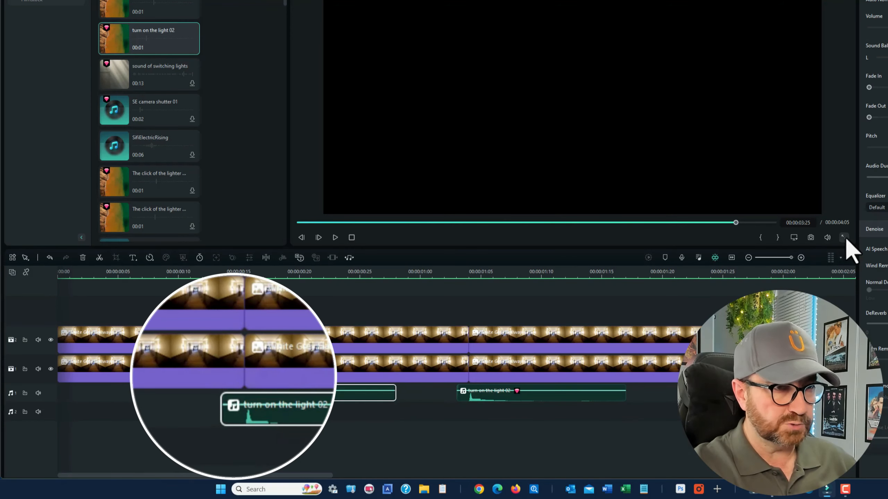
{"action": "left_click", "coordinate": [731, 257]}
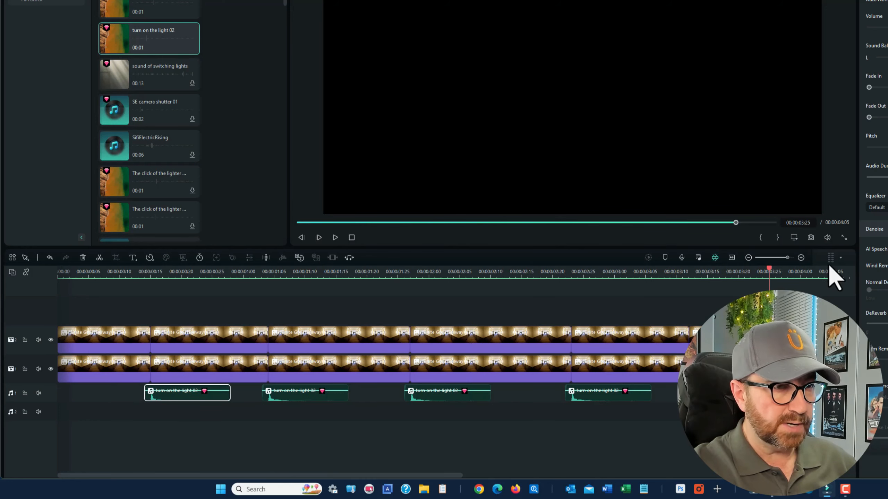
Step: Play back the whole sequence from the start to check the light-switch sounds against the darkening sections
{"action": "left_click", "coordinate": [351, 238]}
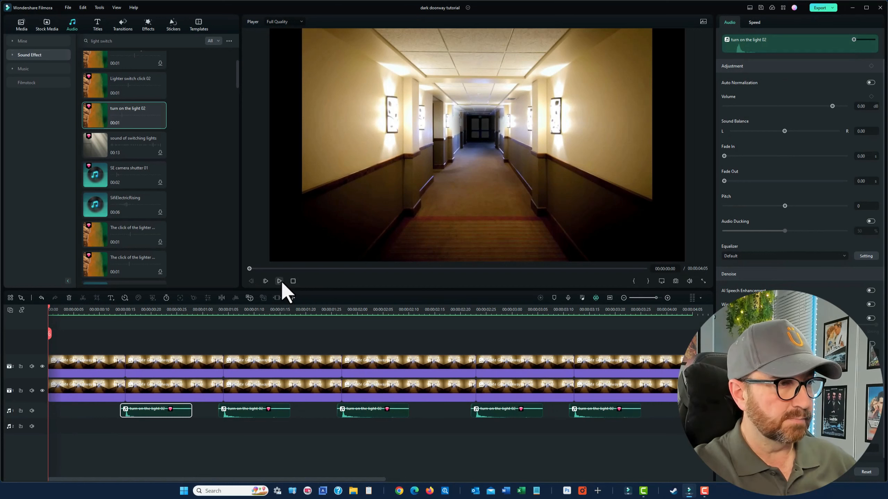
{"action": "left_click", "coordinate": [280, 282]}
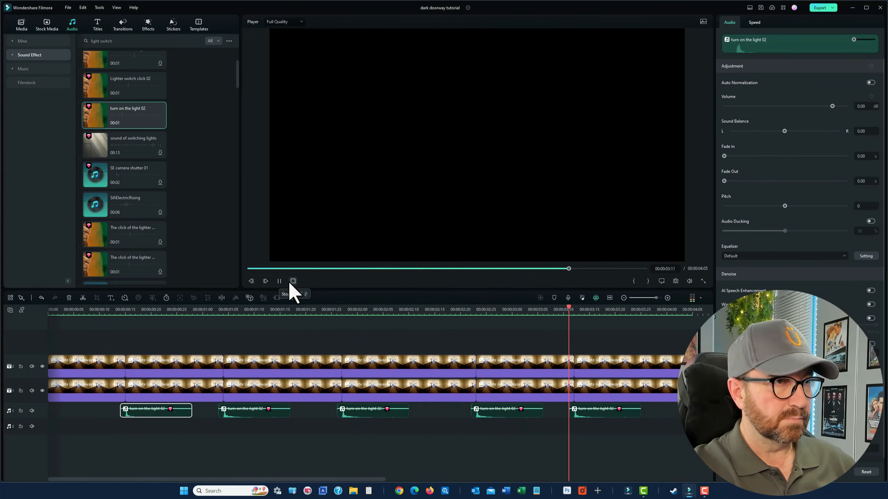
{"action": "left_click", "coordinate": [293, 282]}
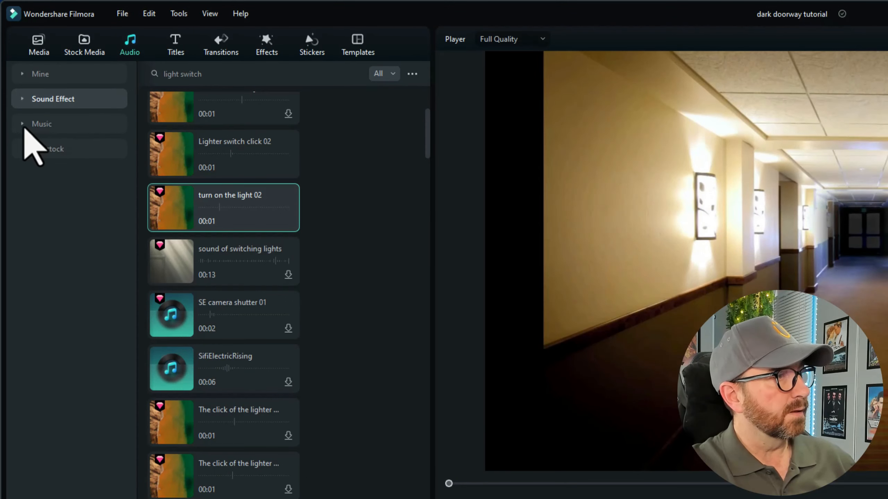
Step: Search the music library for "horror" and place "Horror Atmosphere 02" at the start of the second audio track
{"action": "left_click", "coordinate": [24, 125]}
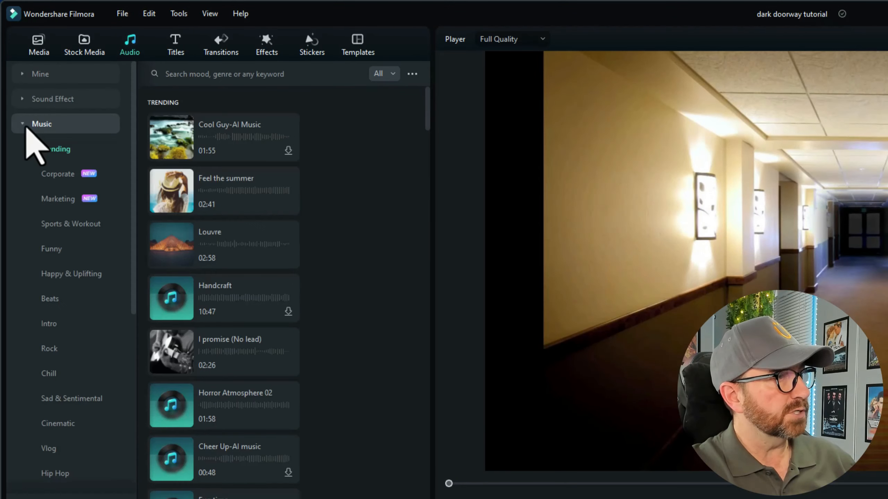
{"action": "left_click", "coordinate": [174, 74]}
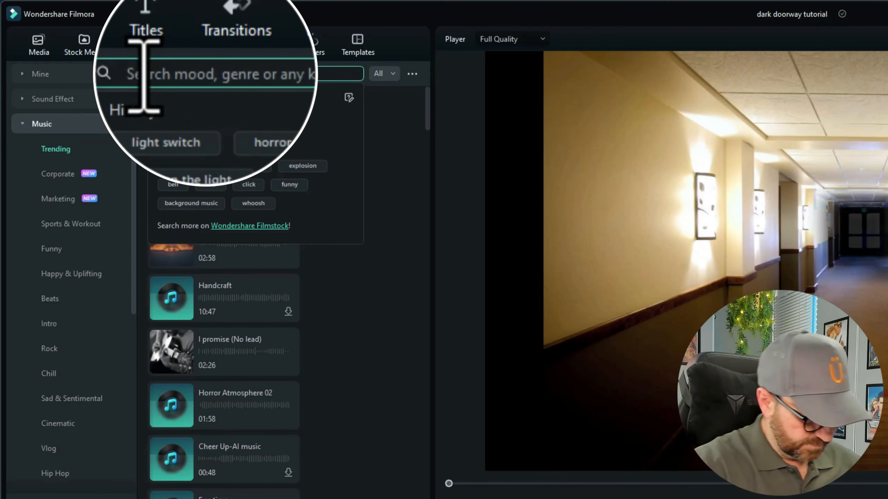
{"action": "type", "text": "horror"}
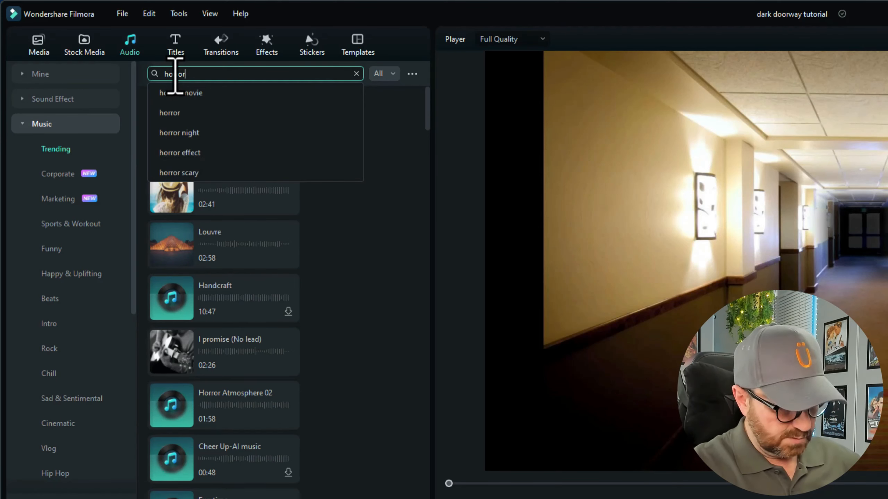
{"action": "key", "text": "Return"}
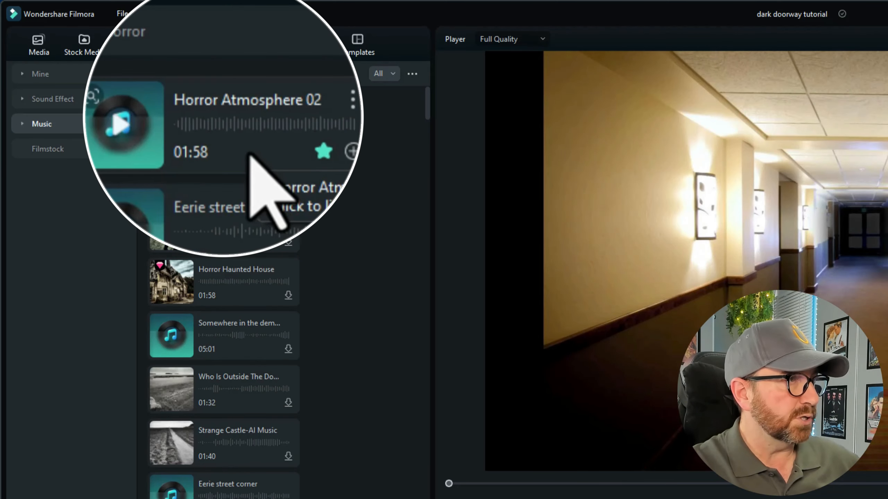
{"action": "left_click_drag", "start_coordinate": [230, 127], "coordinate": [44, 433]}
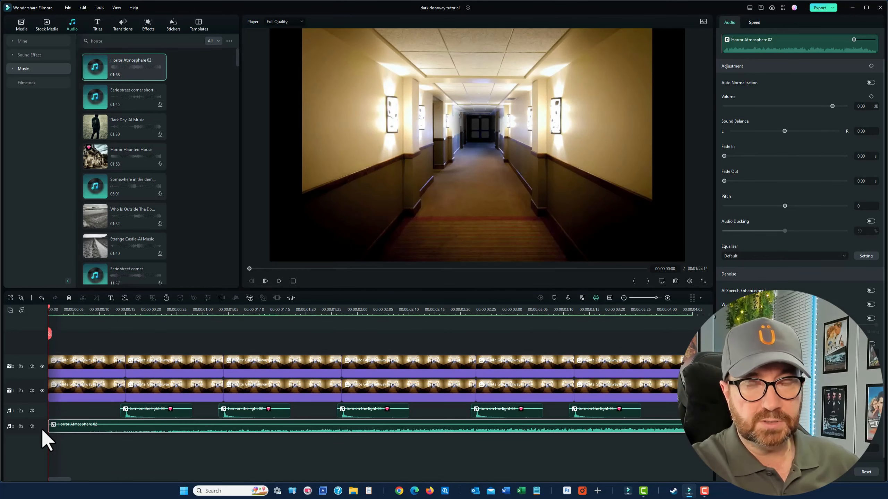
Step: Split the "Horror Atmosphere 02" music at 00:00:04:05, where the video clips end, and delete the remainder
{"action": "left_click", "coordinate": [691, 313]}
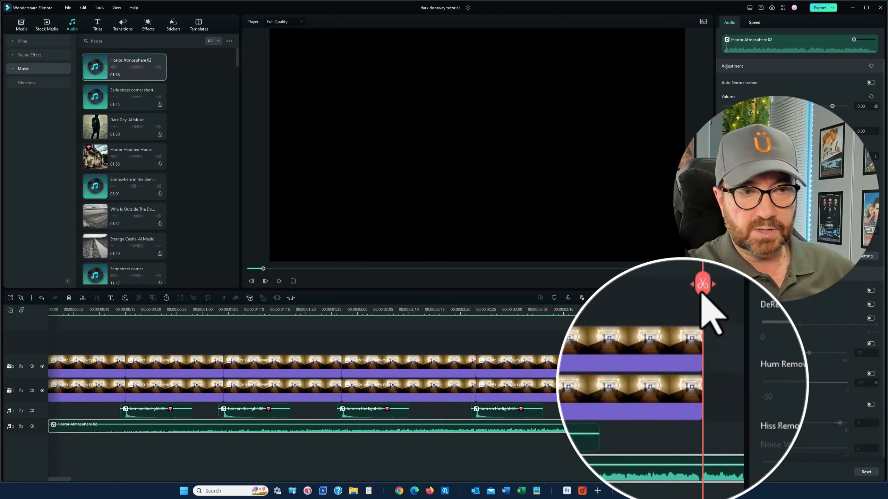
{"action": "left_click", "coordinate": [703, 285]}
{"action": "key", "text": "Delete"}
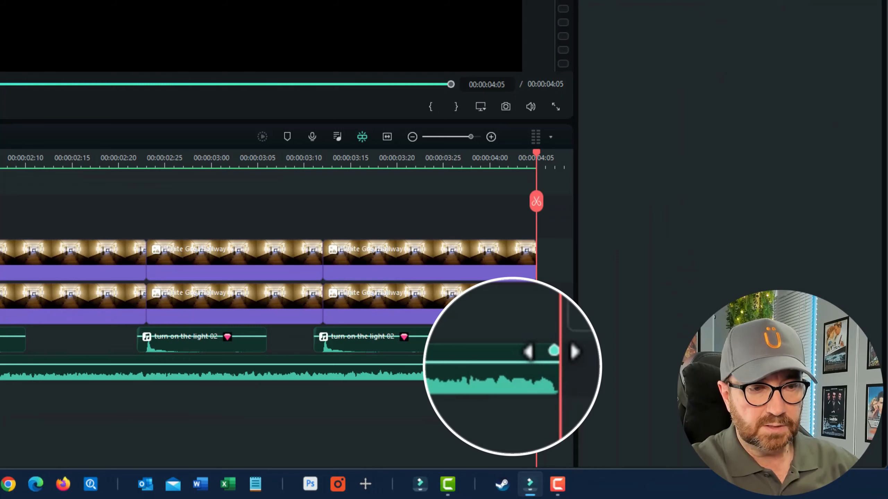
Step: Add a fade-out to the end of the music clip and play back the whole sequence from the start
{"action": "left_click_drag", "start_coordinate": [553, 350], "coordinate": [451, 353]}
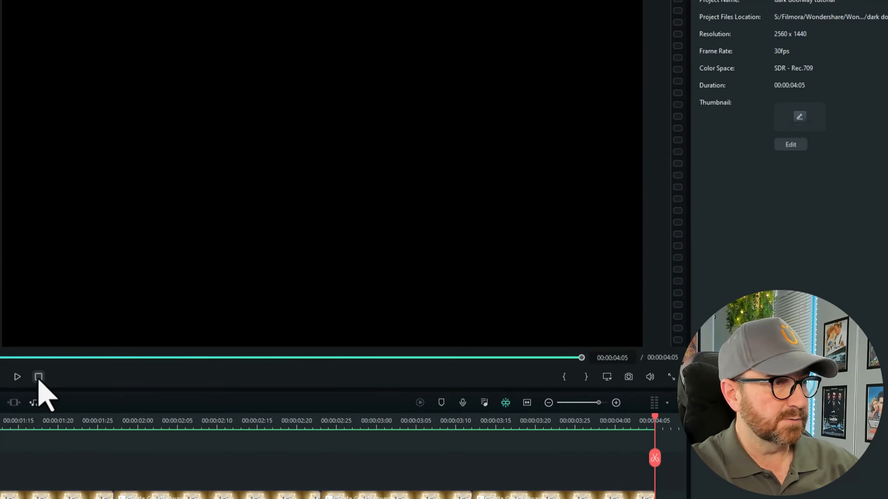
{"action": "left_click", "coordinate": [75, 424]}
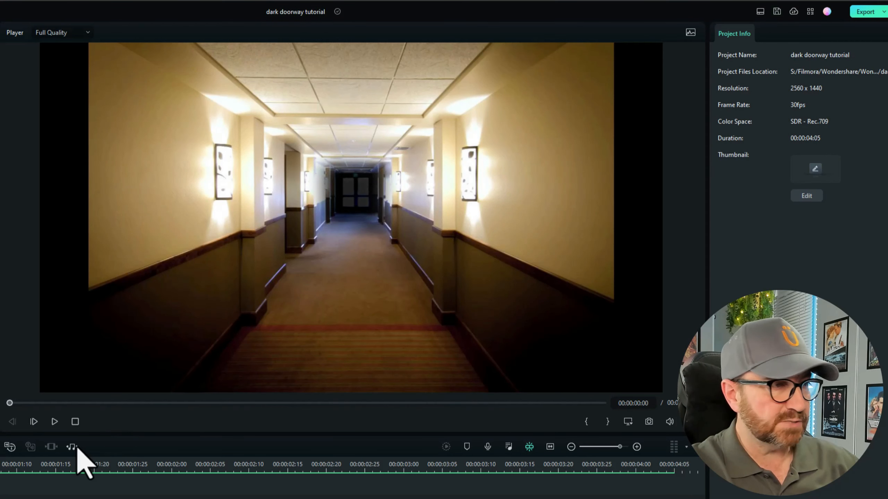
{"action": "left_click", "coordinate": [55, 421]}
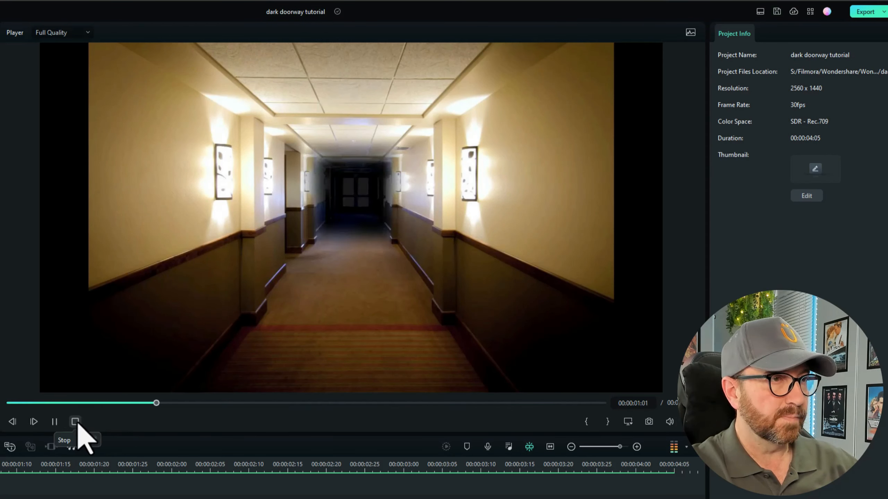